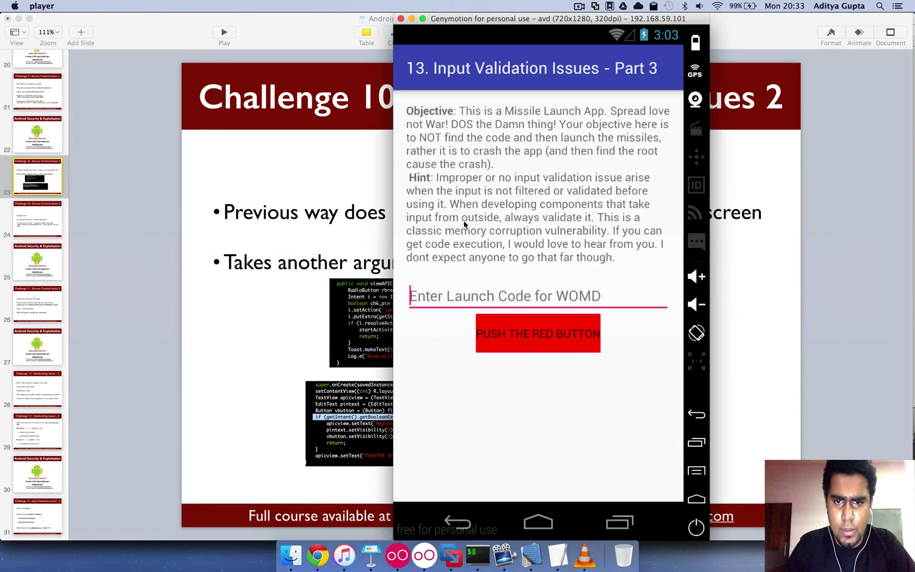
Leave the Input Validation Part 3 screen and return to the Diva challenge list.
key(Escape)
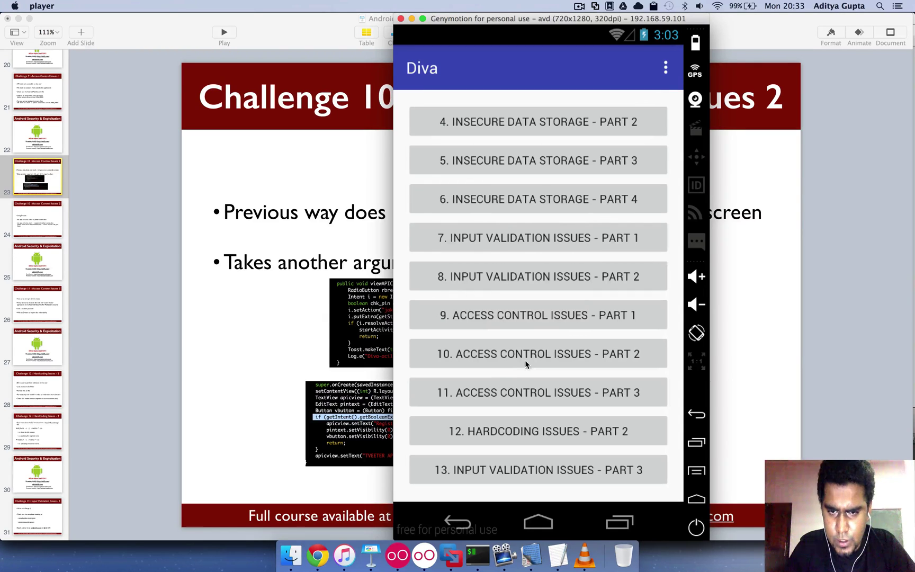
Open Access Control Issues Part 2, choose Register Now, and view the Tveeter API credentials PIN screen.
click(530, 361)
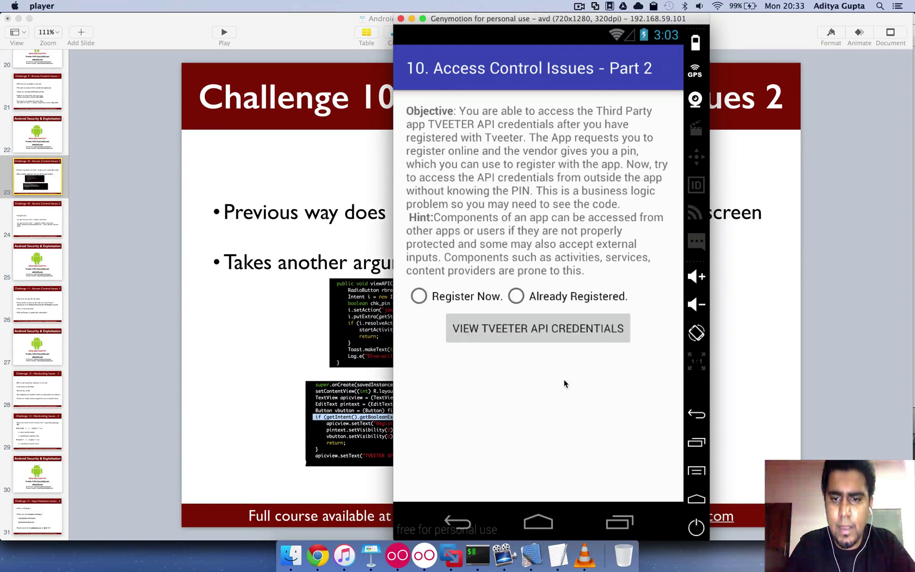
click(449, 302)
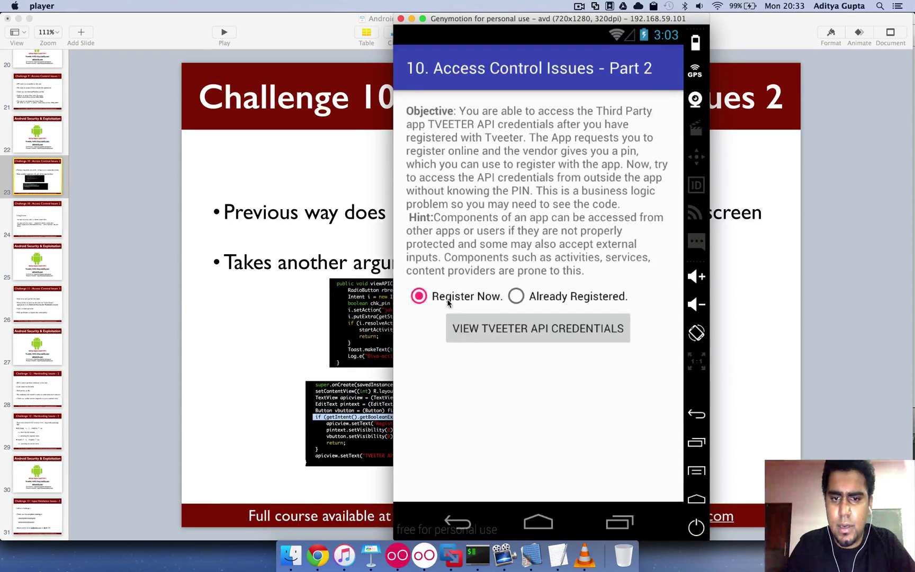
click(495, 332)
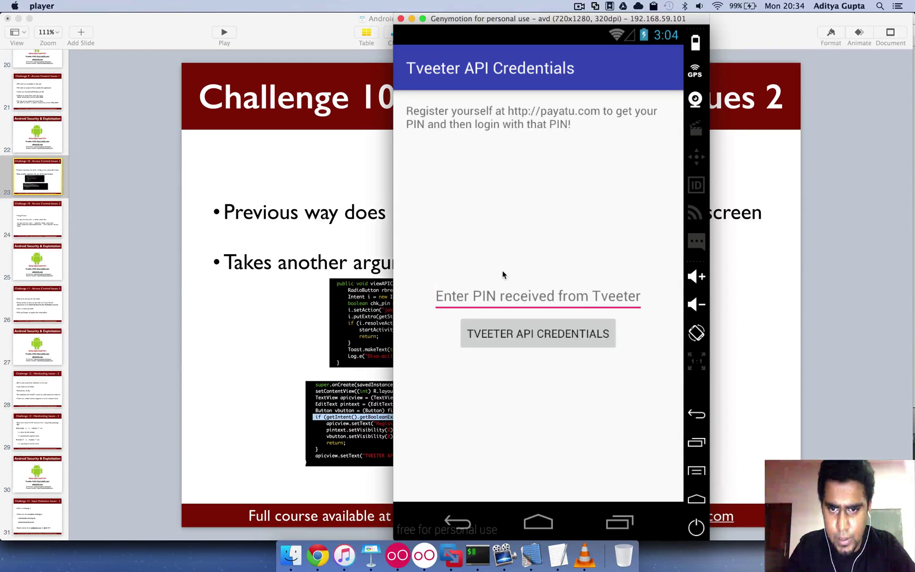
key(Escape)
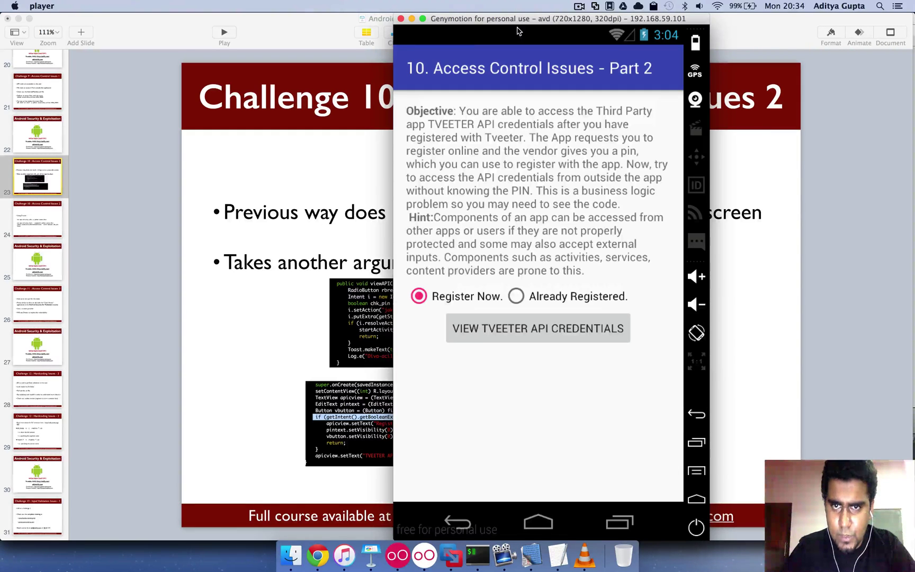
Bring iTerm forward at full screen width and open AndroidManifest.xml in vi.
key(super+Tab)
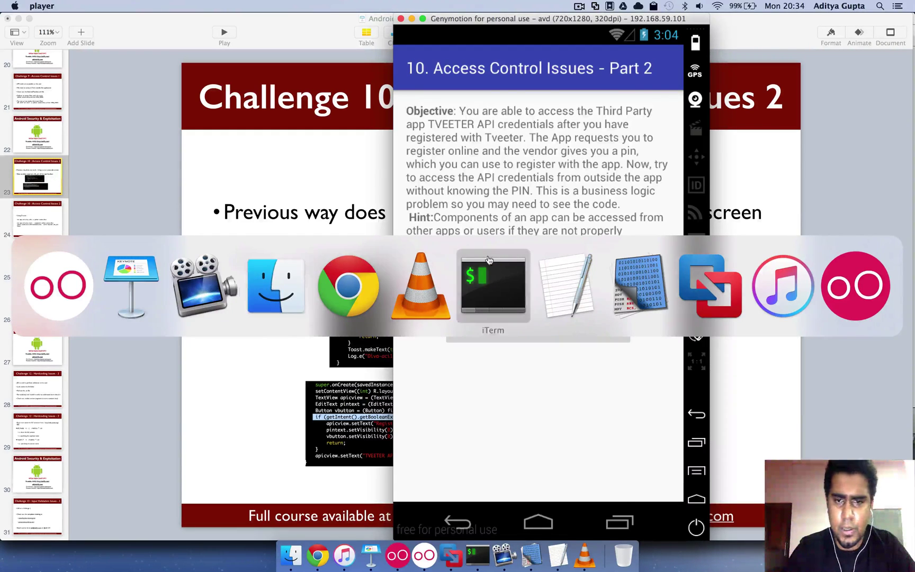
click(488, 260)
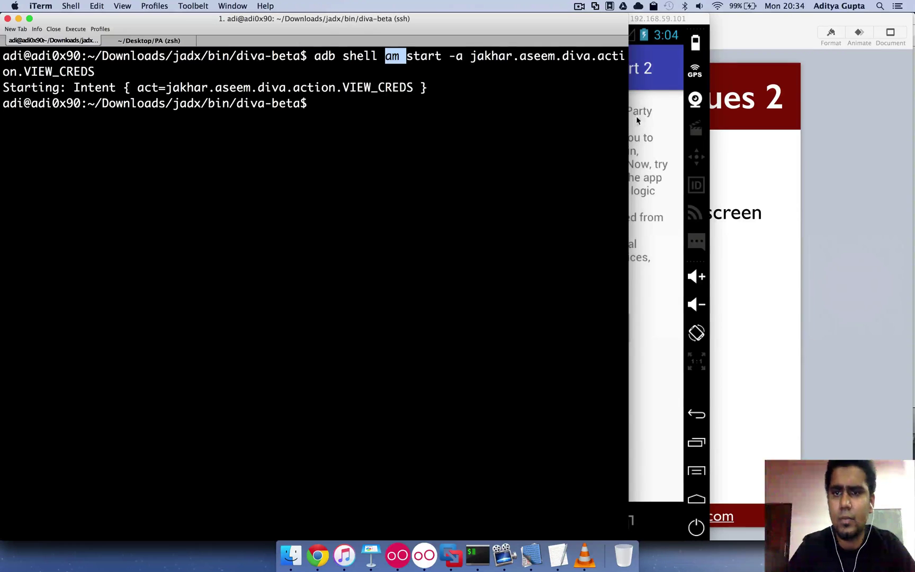
drag(628, 114, 914, 121)
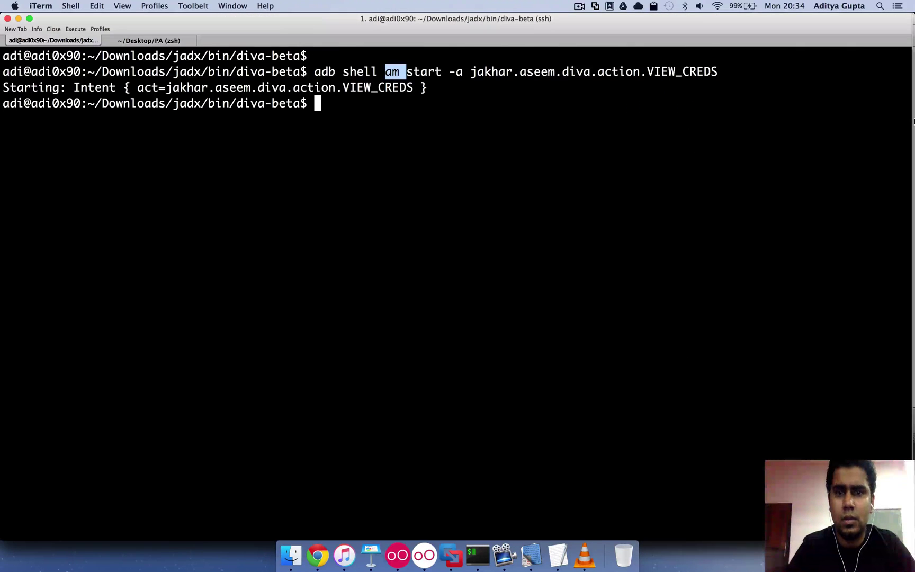
key(ctrl+l)
key(Up)
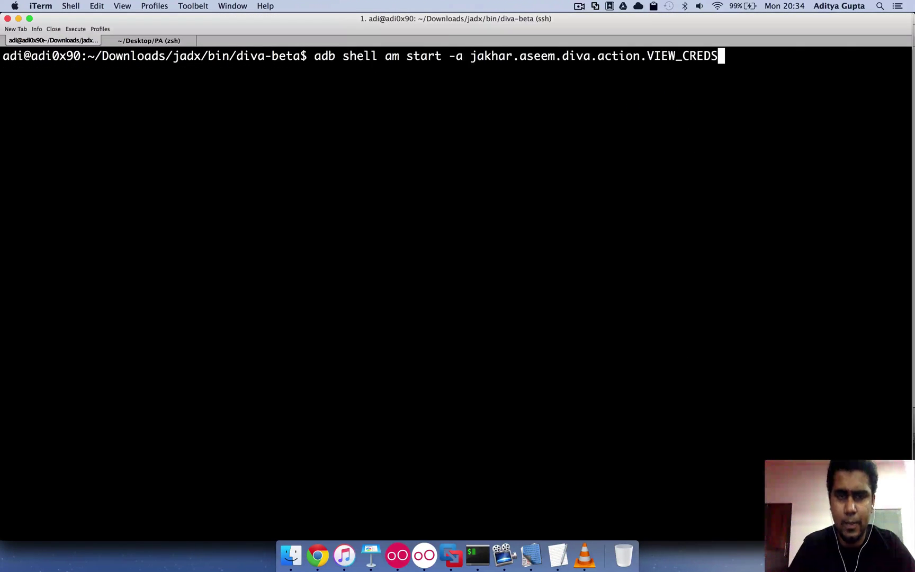
key(Down)
text(vi AndroidManifest.xml)
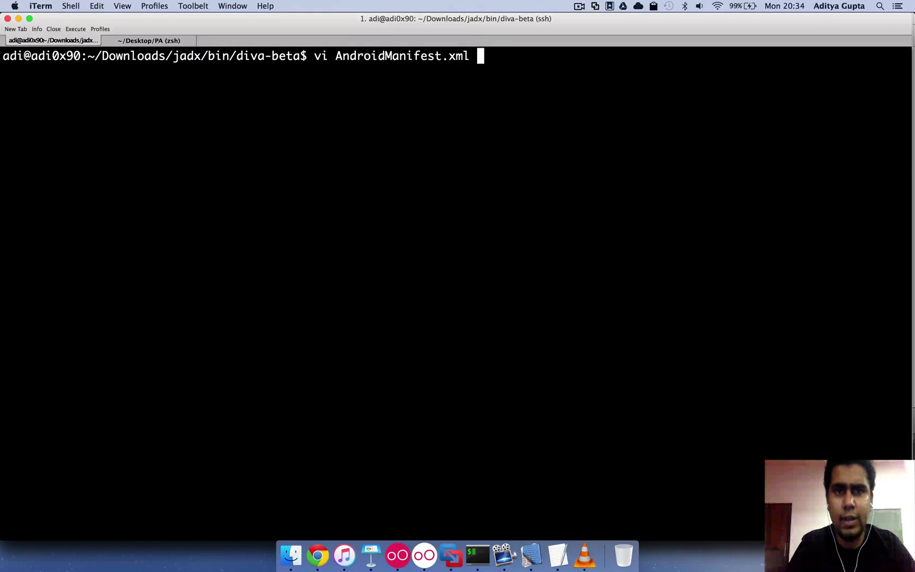
key(Return)
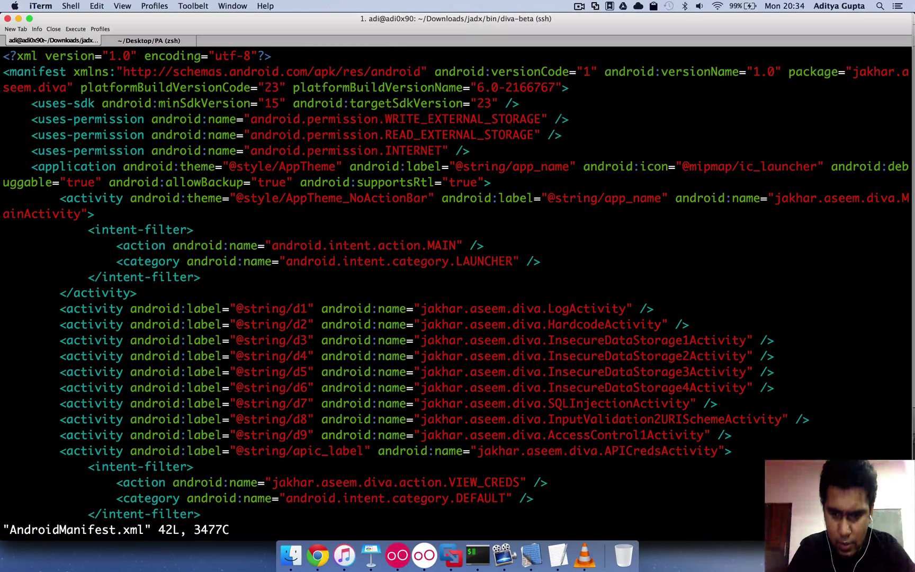
Find AccessControl2Activity in the manifest and highlight the VIEW_CREDS2 and VIEW_CREDS actions.
key(Down)
key(Down)
key(Down)
key(Down)
text(/Ac)
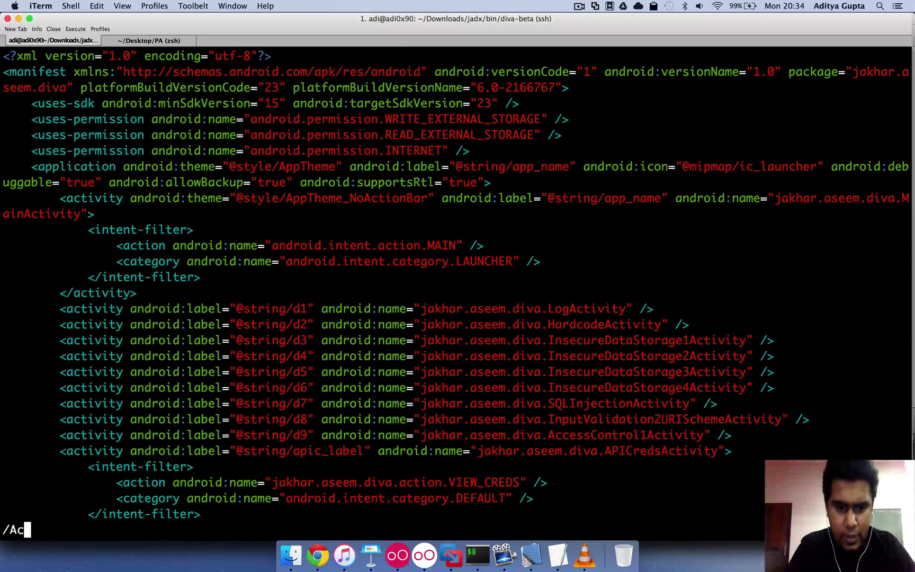
text(cess)
key(Return)
key(Down)
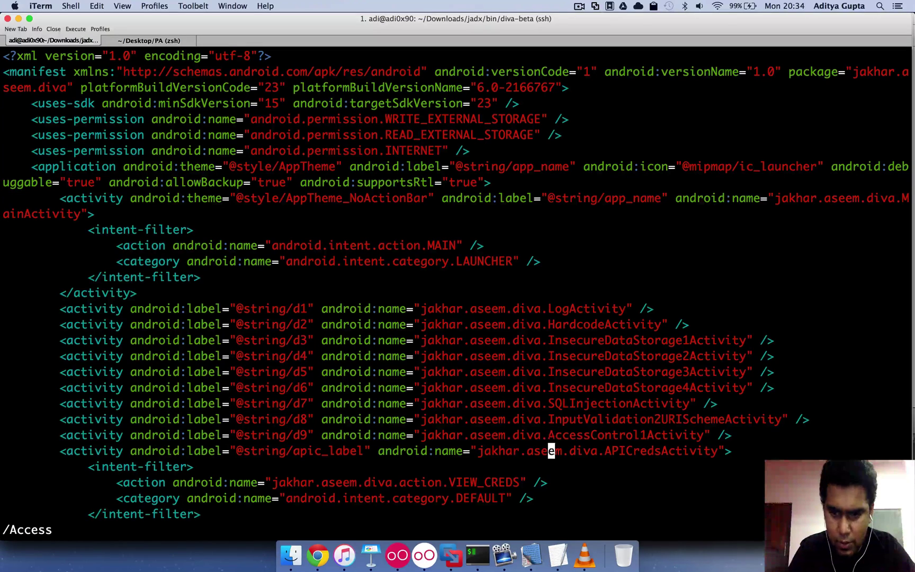
key(Down)
key(Down)
key(Down)
key(Down)
key(Down)
key(Down)
key(Down)
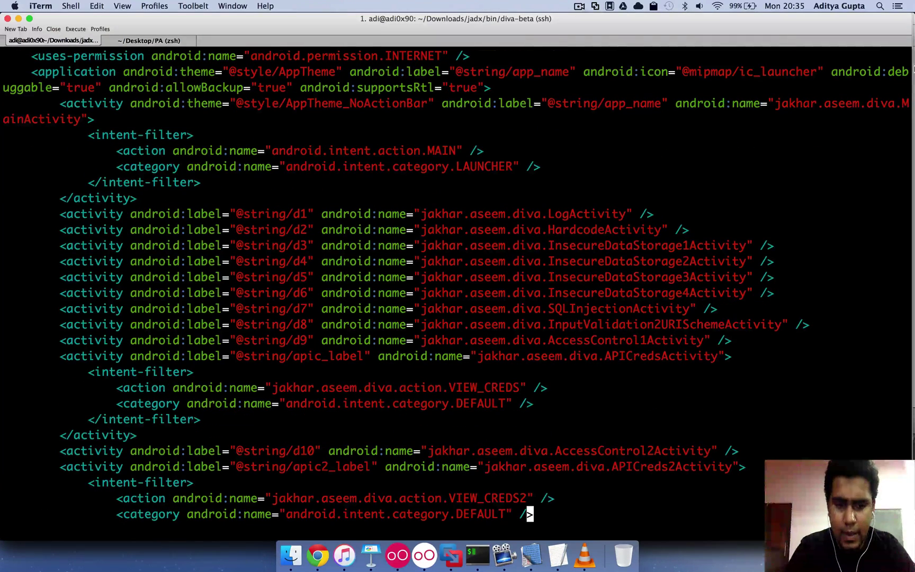
double_click(624, 455)
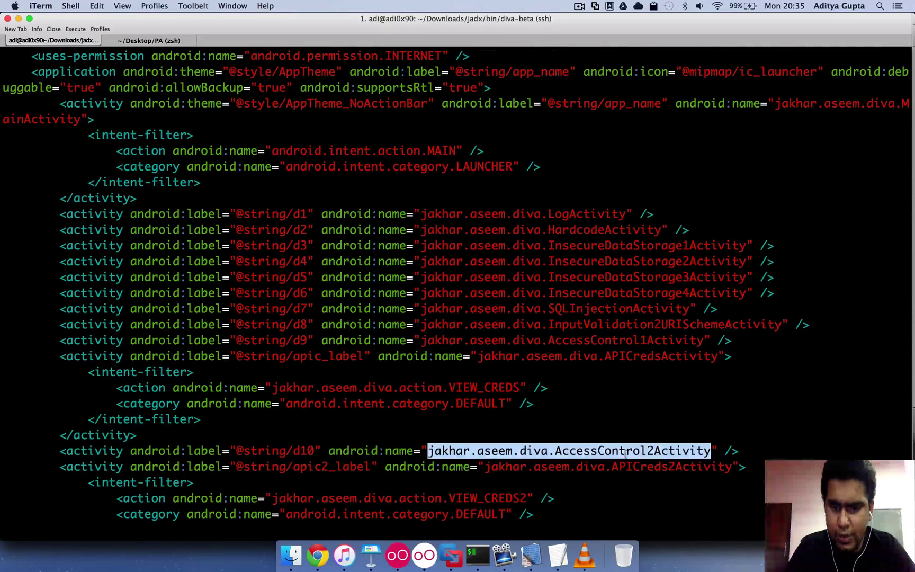
click(518, 498)
drag(526, 498, 449, 498)
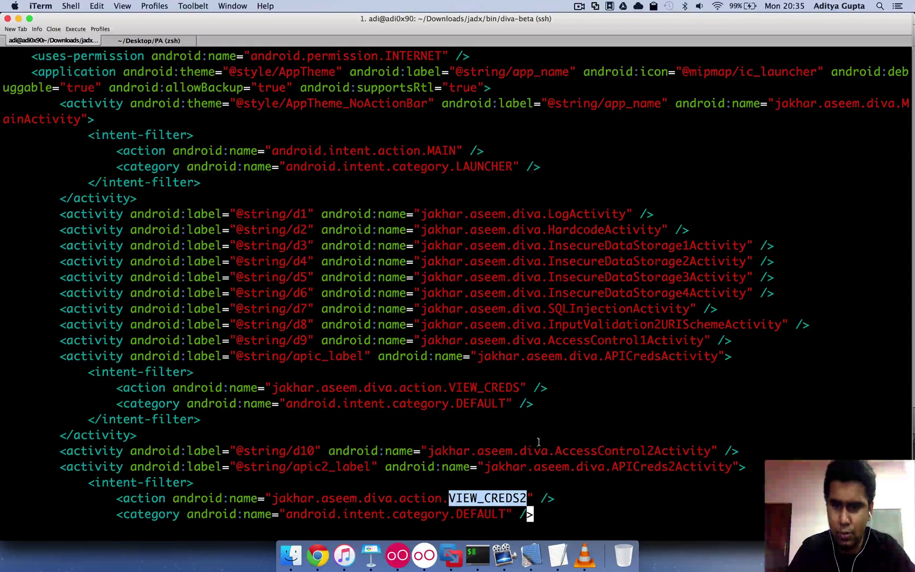
drag(522, 387, 448, 386)
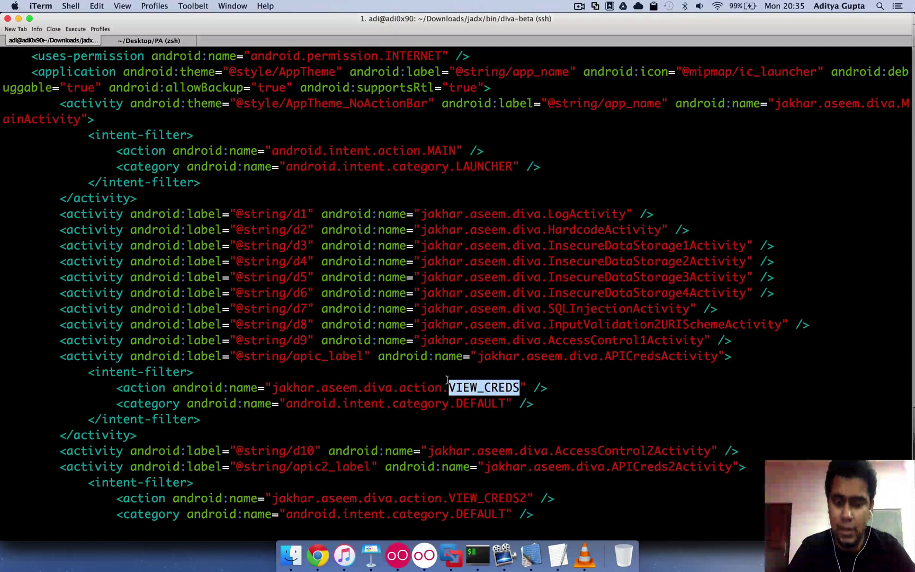
text(:q!)
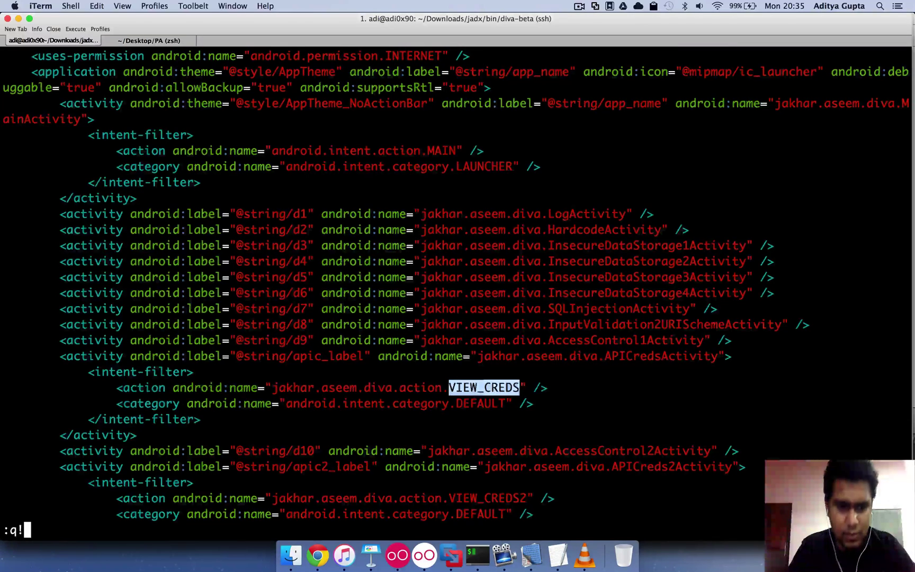
Quit vi and edit the recalled adb am start command to use VIEW_CREDS2.
key(Return)
text(adb shell am start -a jakhar.aseem.diva.action.VIEW_CREDS)
key(ctrl+l)
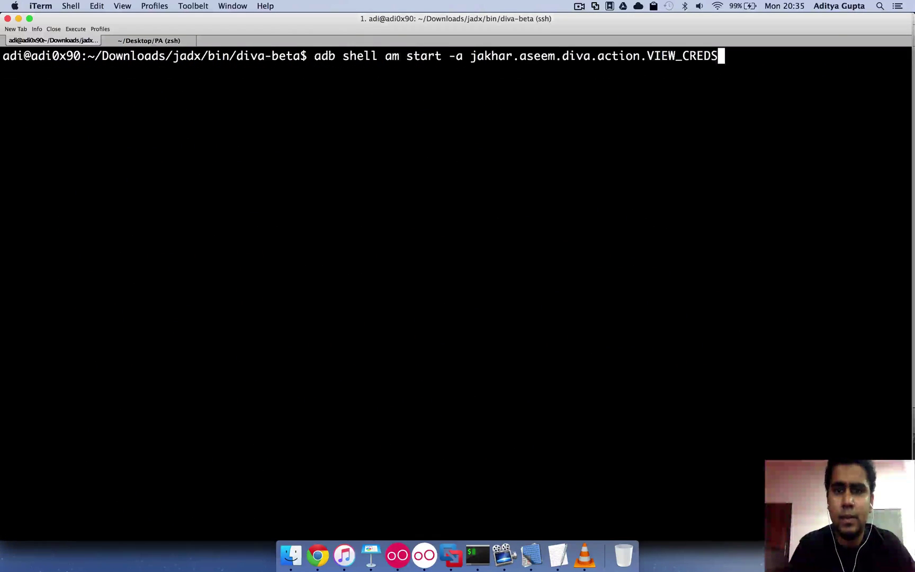
key(Left)
key(Left)
key(Left)
key(Left)
key(Left)
key(Left)
key(Left)
key(Left)
key(Left)
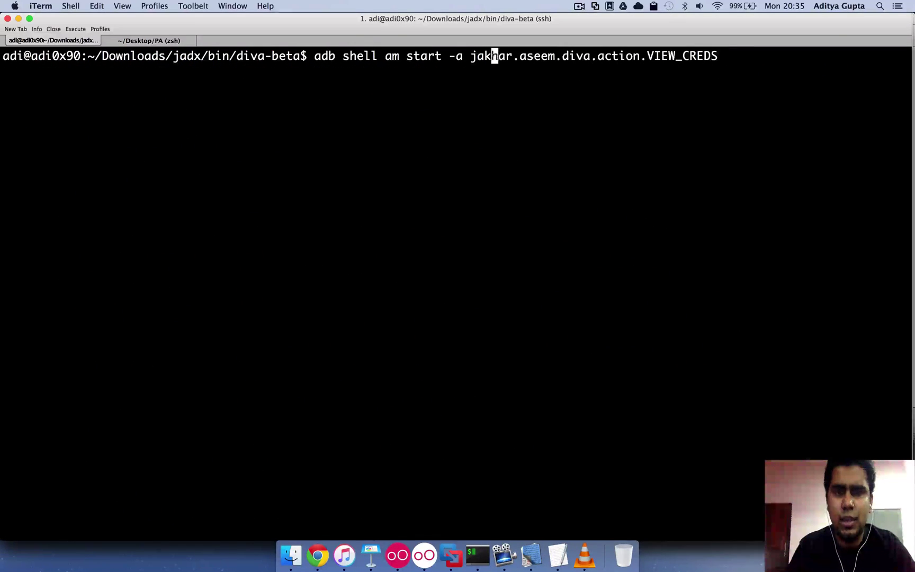
key(Left)
key(Left)
key(Left)
key(Right)
key(Right)
key(Right)
key(Right)
key(Right)
key(Right)
key(Right)
key(Right)
key(Right)
key(Right)
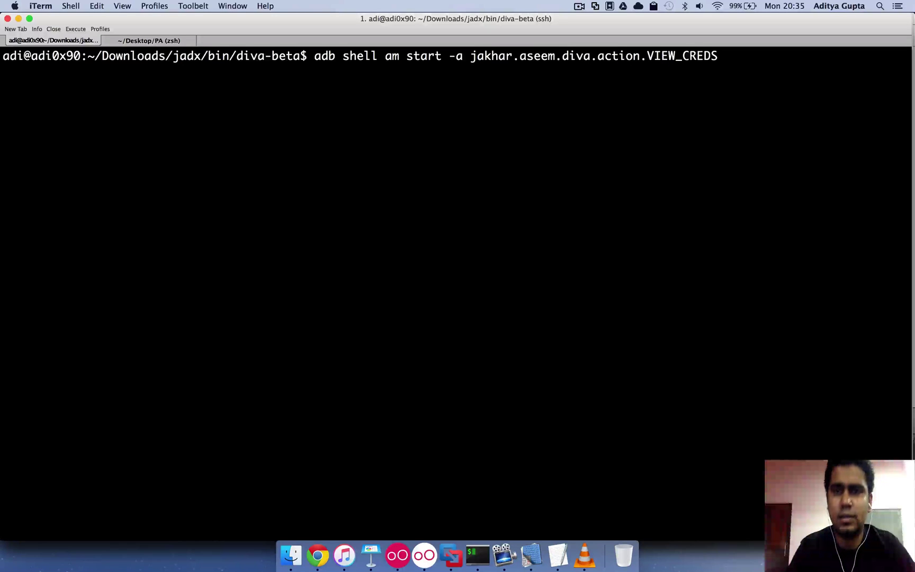
key(Right)
key(Right)
key(Right)
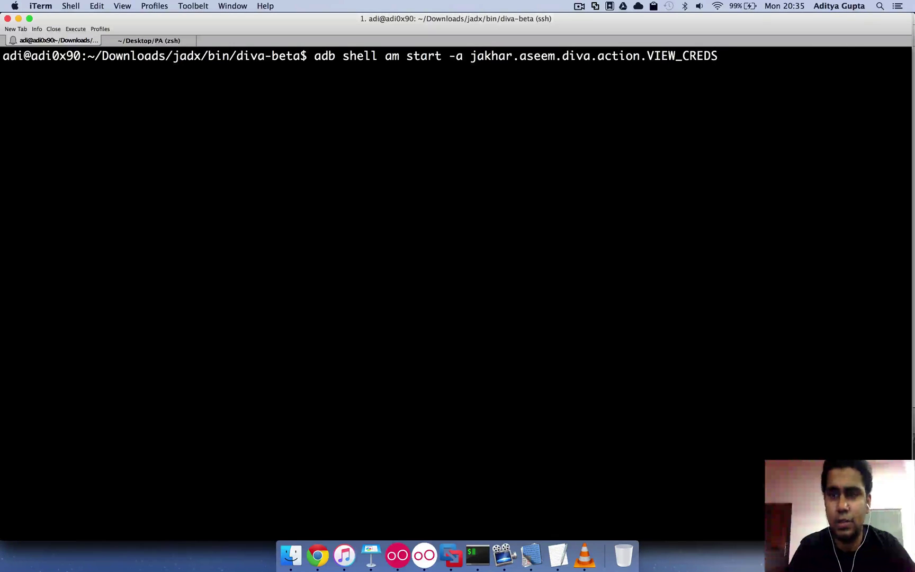
text(2)
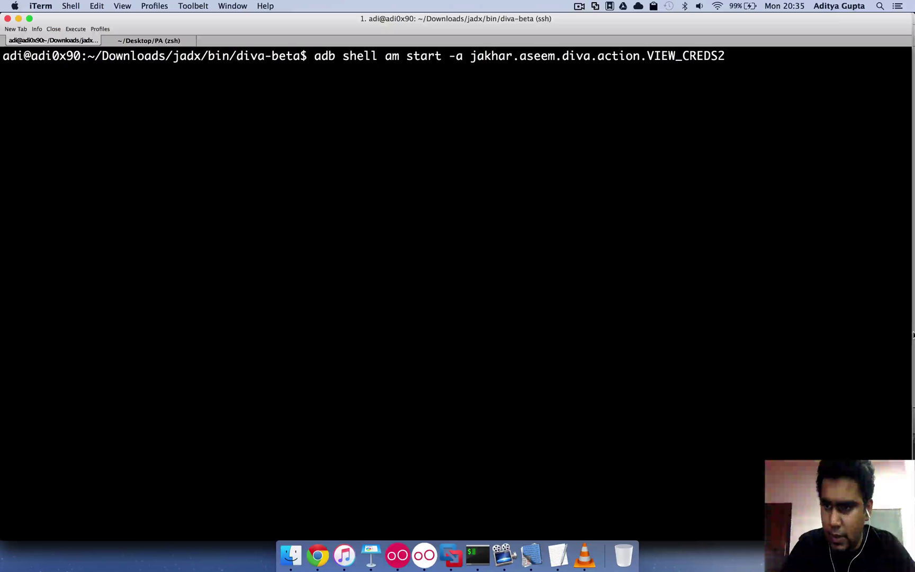
Send the emulator to its home screen, then run the VIEW_CREDS2 launch command.
drag(910, 319, 708, 315)
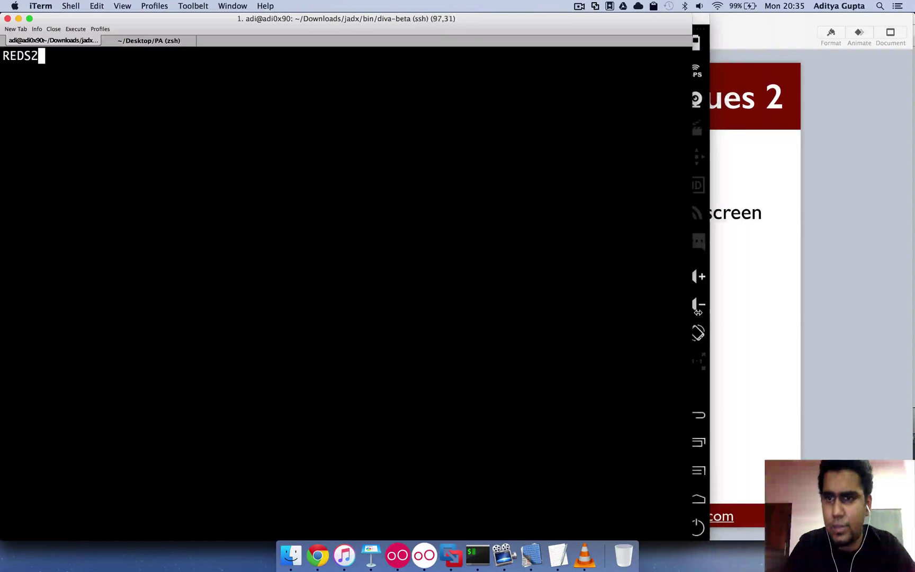
click(698, 314)
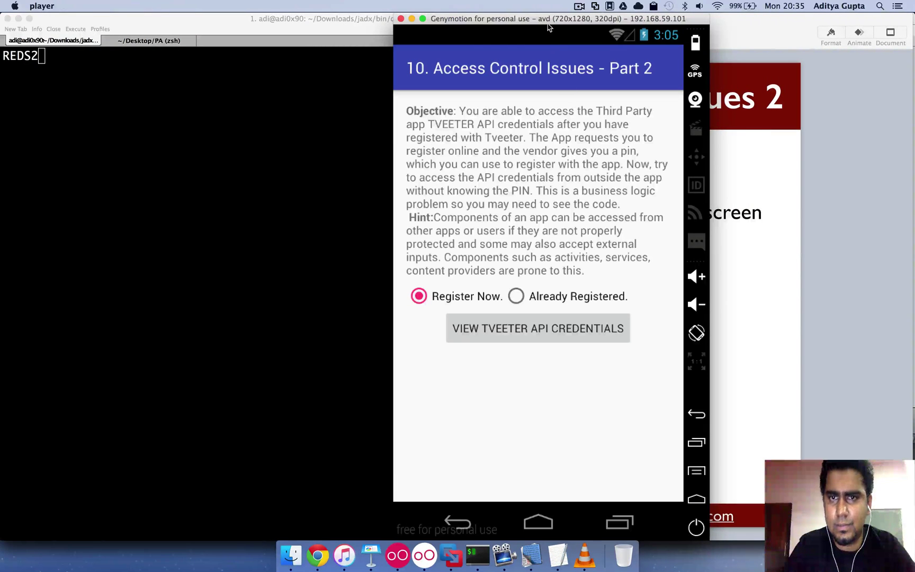
drag(549, 26, 791, 23)
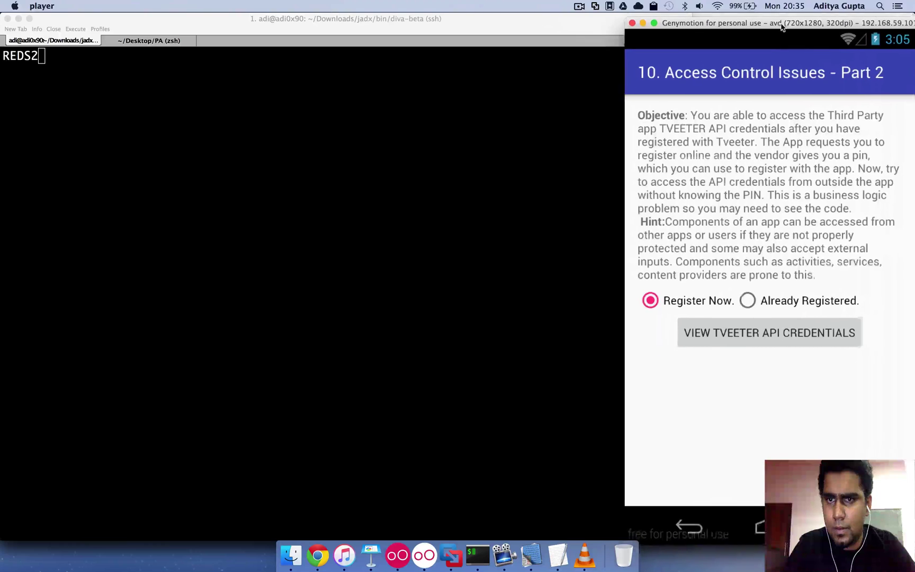
key(Escape)
key(Escape)
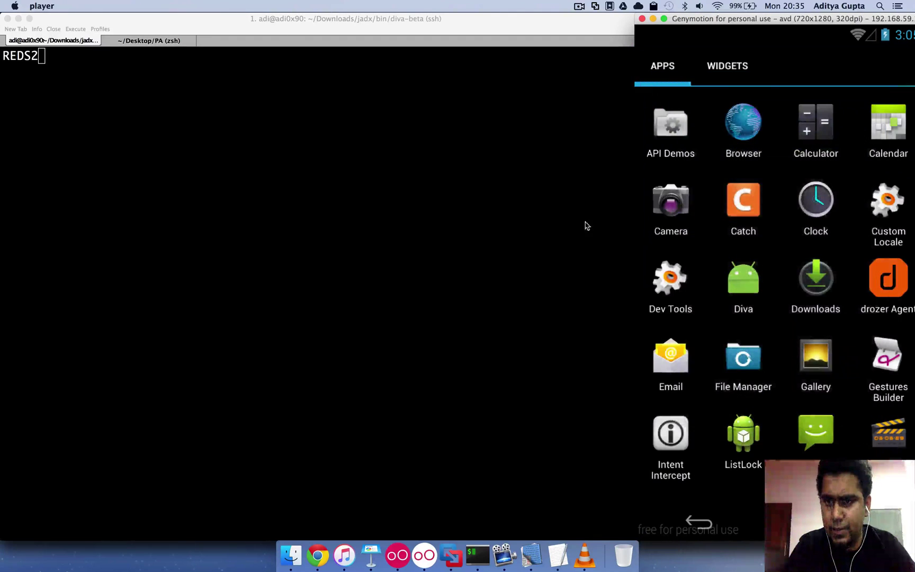
key(Escape)
click(505, 196)
key(ctrl+l)
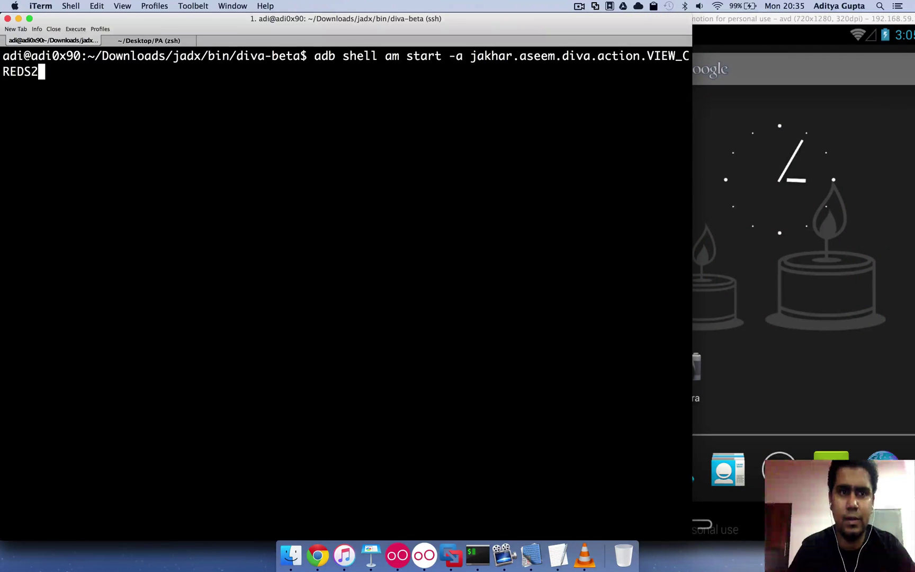
key(Return)
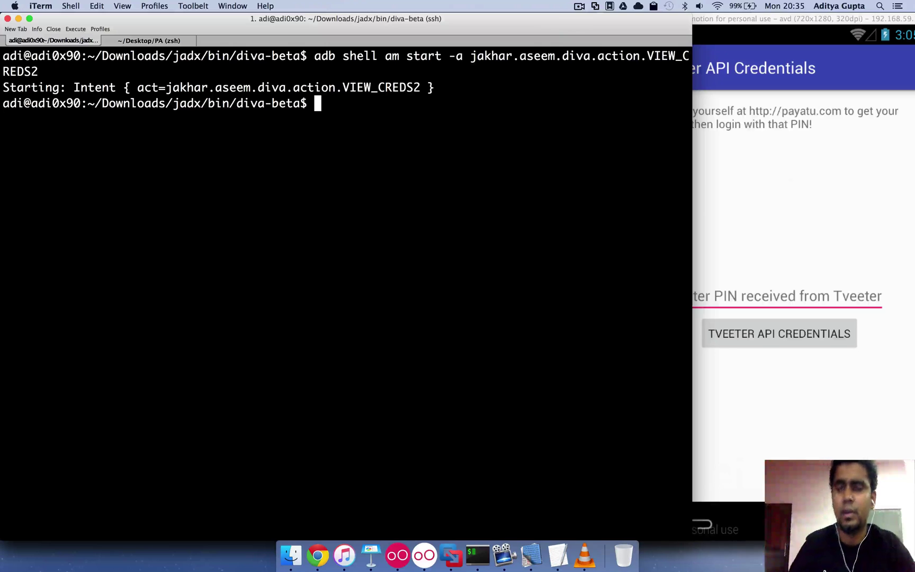
Check the emulator, then stretch iTerm to full screen width over it.
click(820, 171)
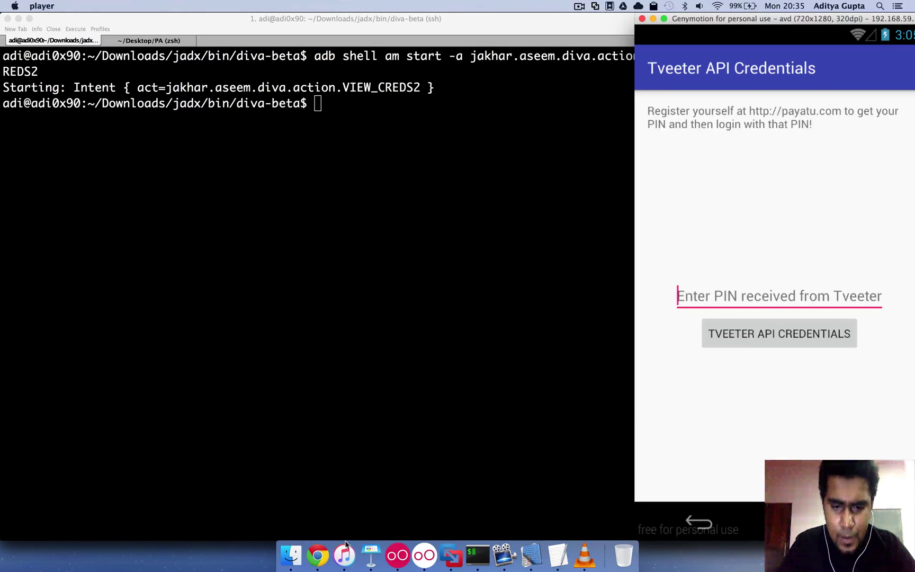
click(374, 301)
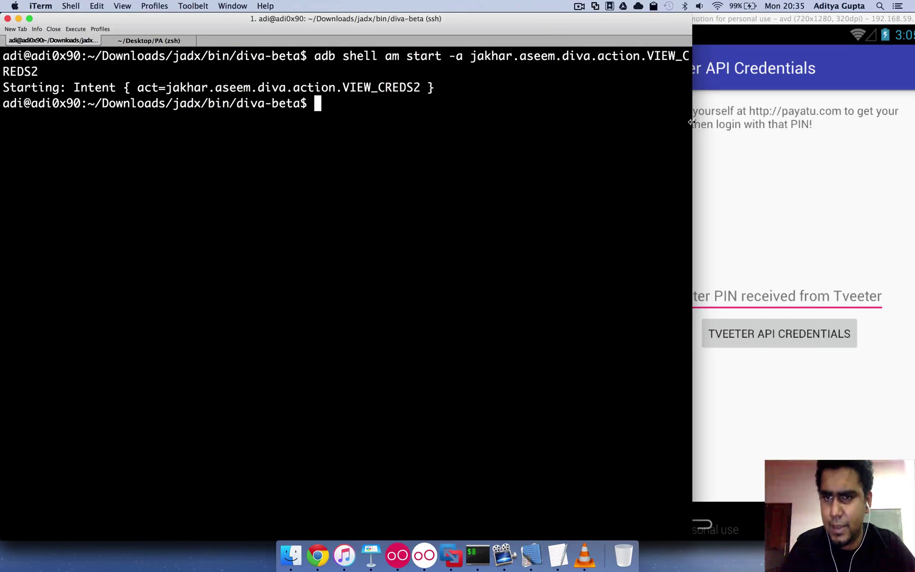
drag(692, 145, 913, 145)
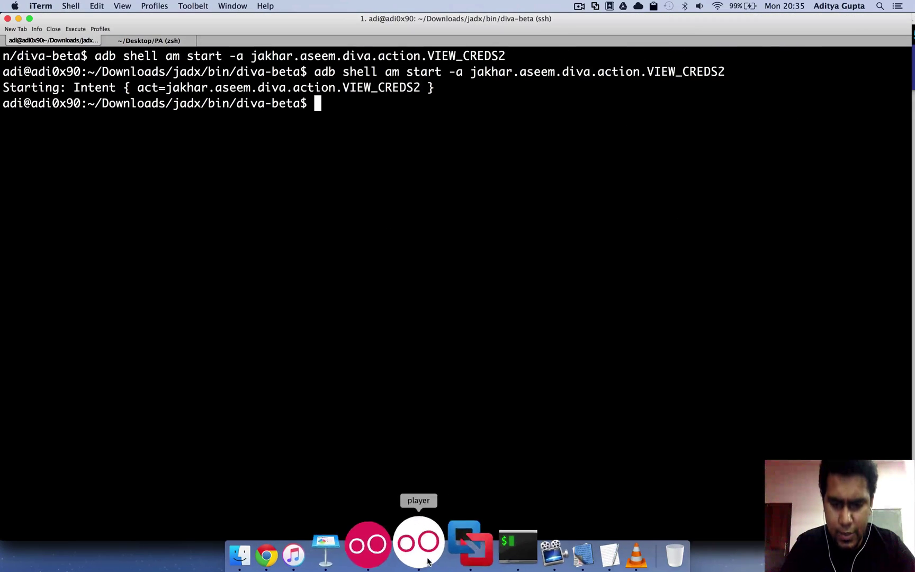
click(377, 537)
Present the Challenge 10 slide on the chk_pin boolean extra, then return to iTerm.
click(223, 33)
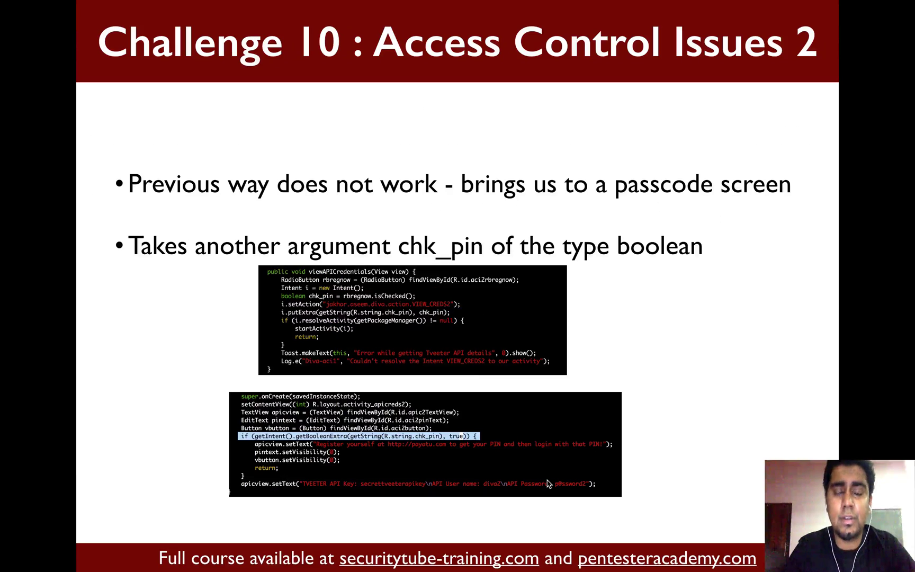
key(Escape)
key(super+Tab)
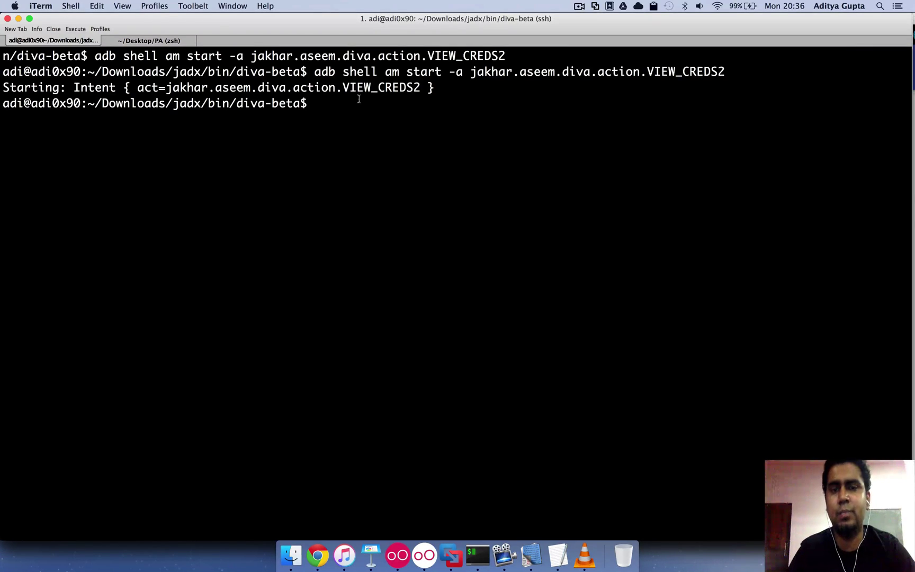
Clear the screen, go to the home directory, and launch drozer with ./start-drozer.sh.
key(ctrl+l)
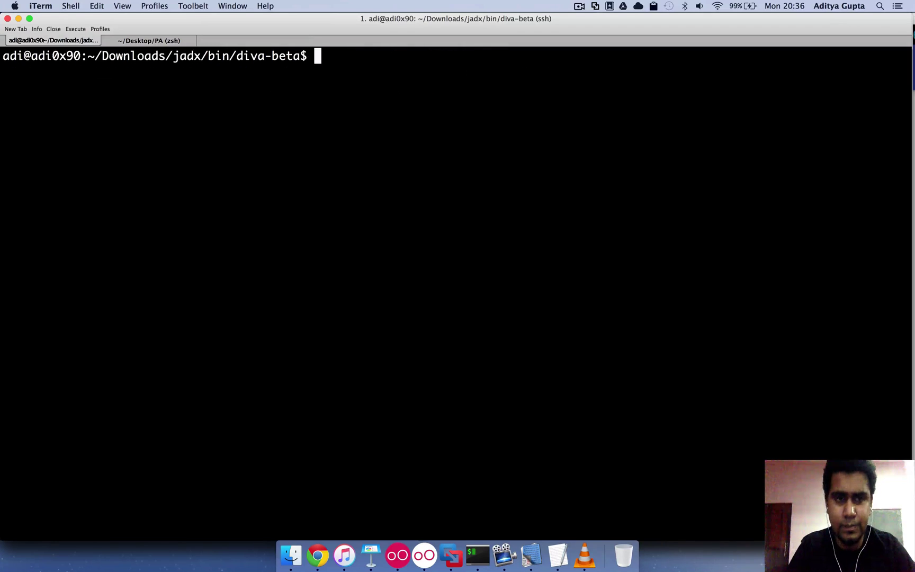
text(cd)
key(Return)
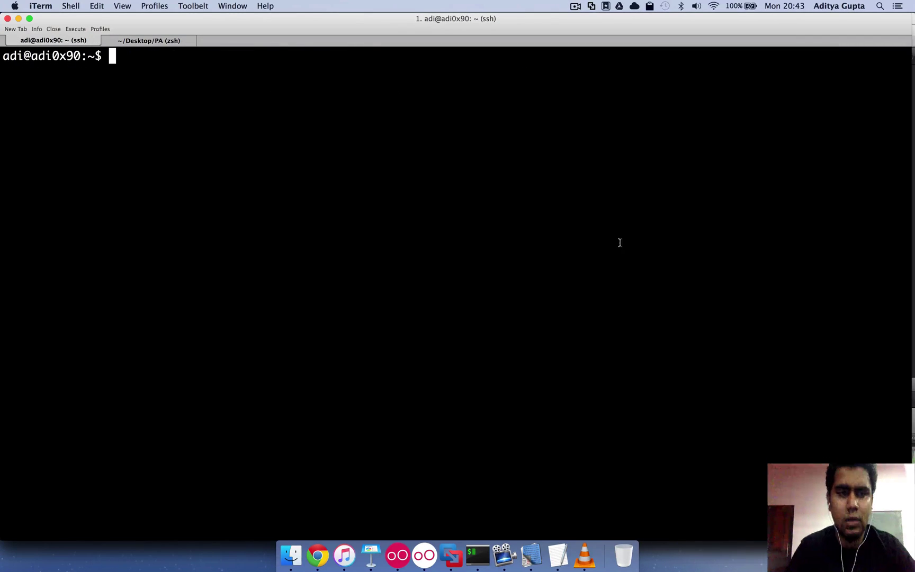
text(./)
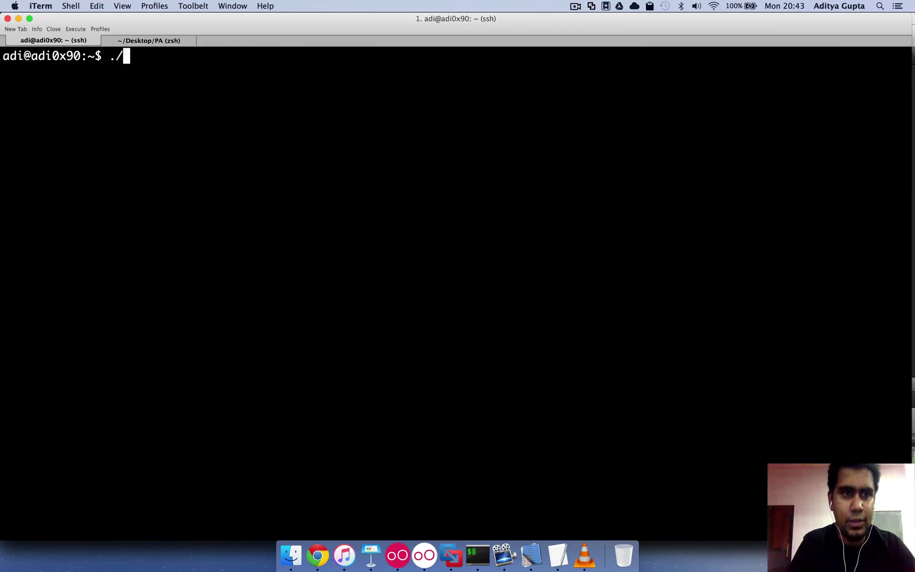
text(start-)
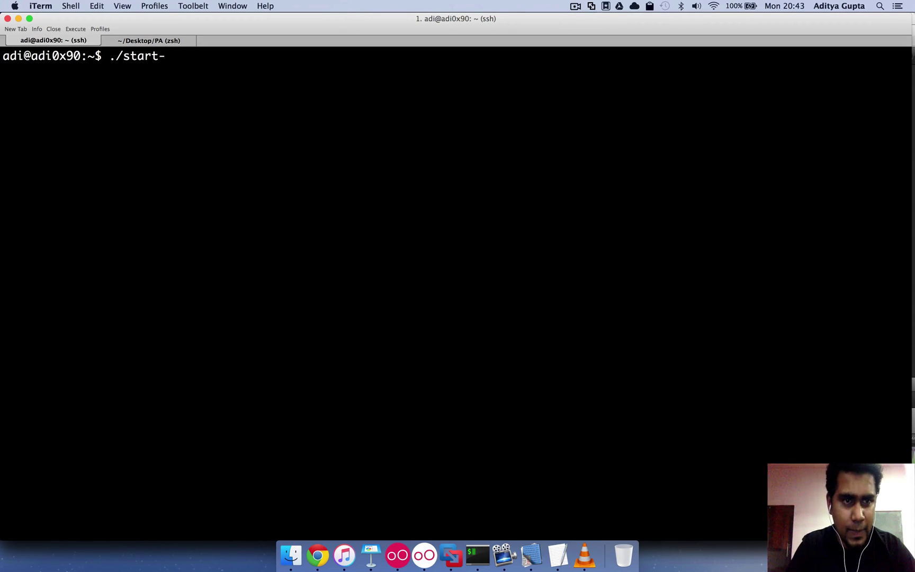
text(dr)
key(Tab)
key(Return)
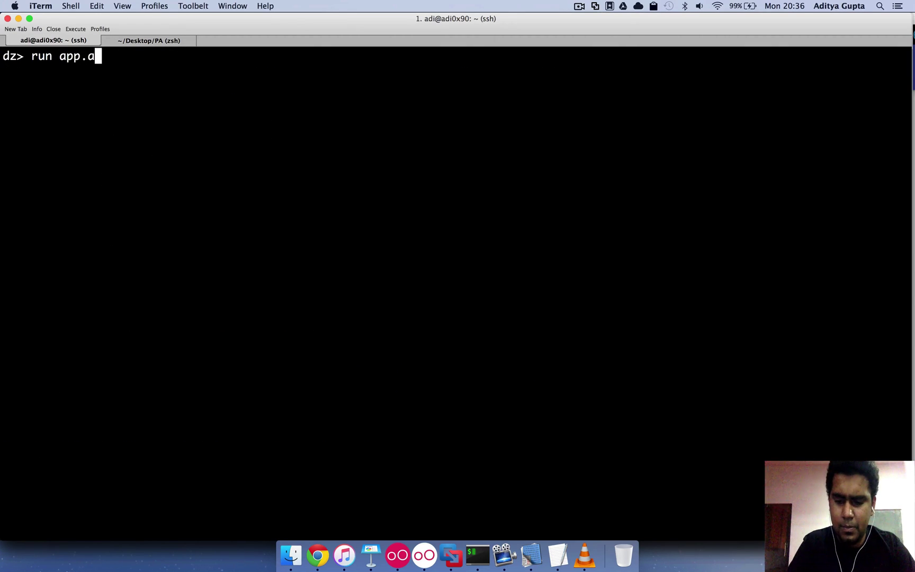
text(ctivity)
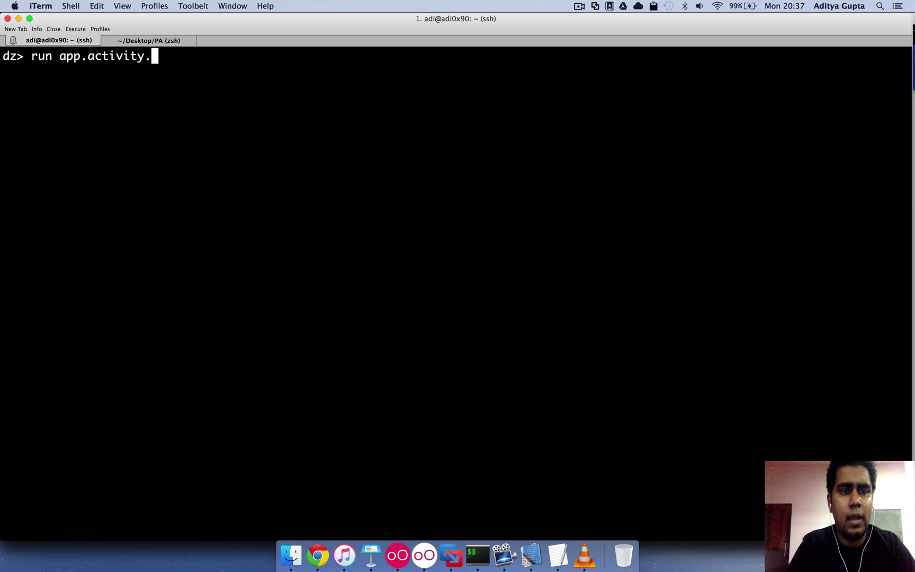
text(.info -a )
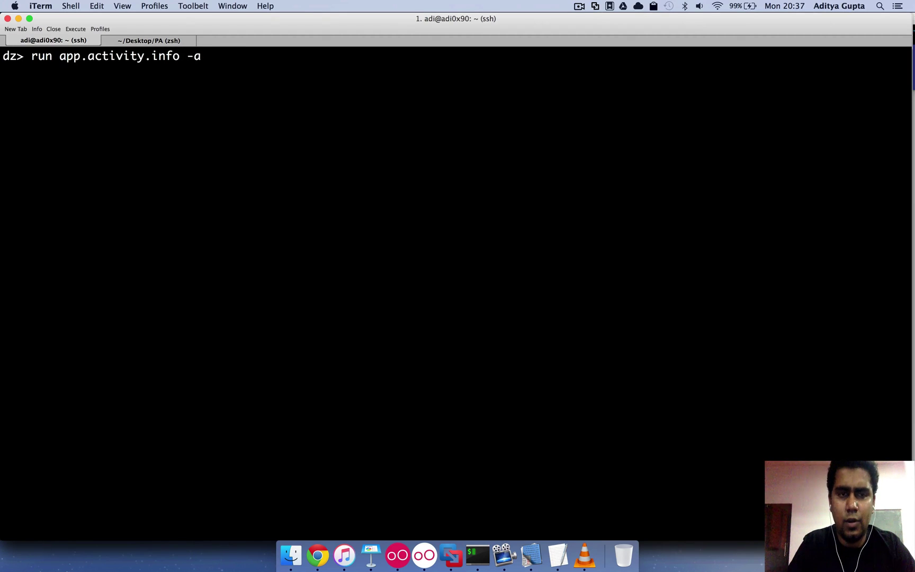
text(jakhar.ase)
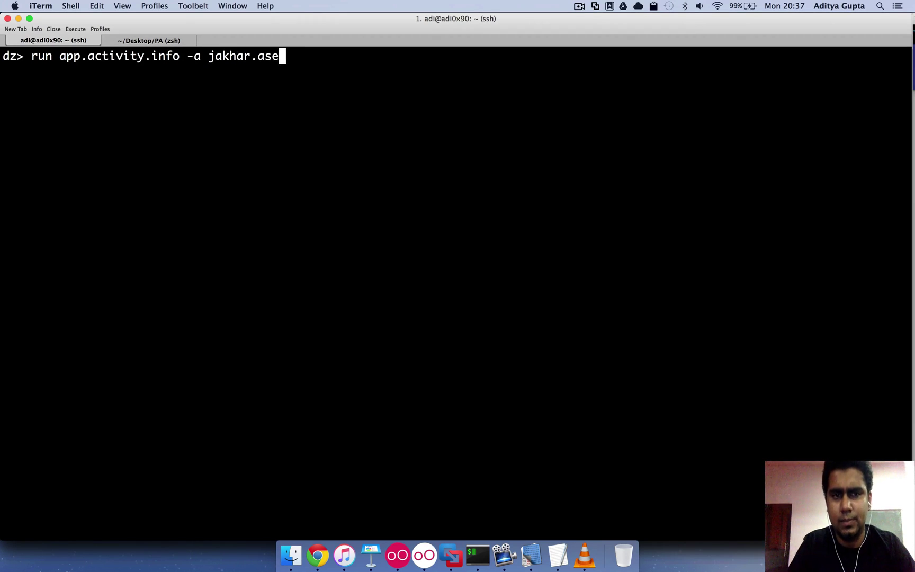
text(em.diva)
Run app.activity.info for jakhar.aseem.diva and highlight MainActivity, APICredsActivity and APICreds2Activity.
key(Return)
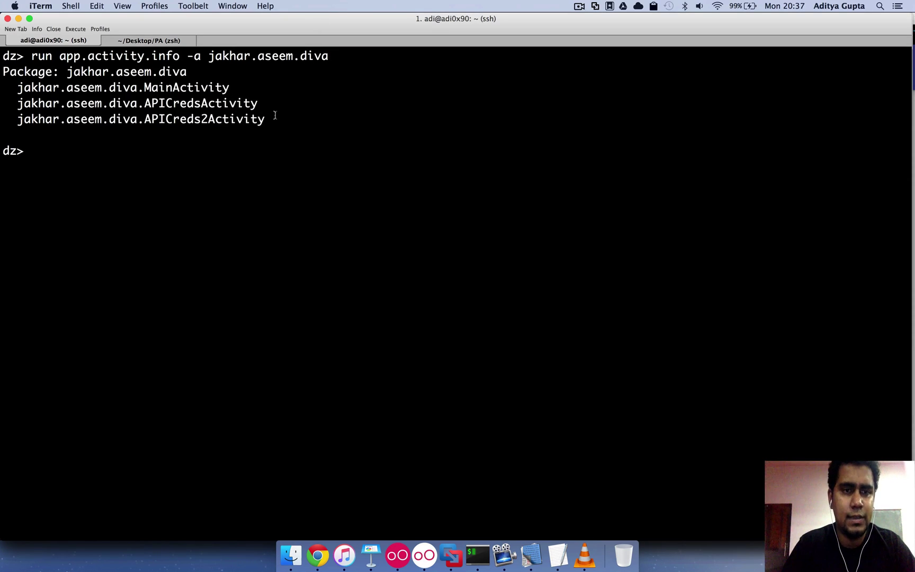
drag(274, 117, 72, 90)
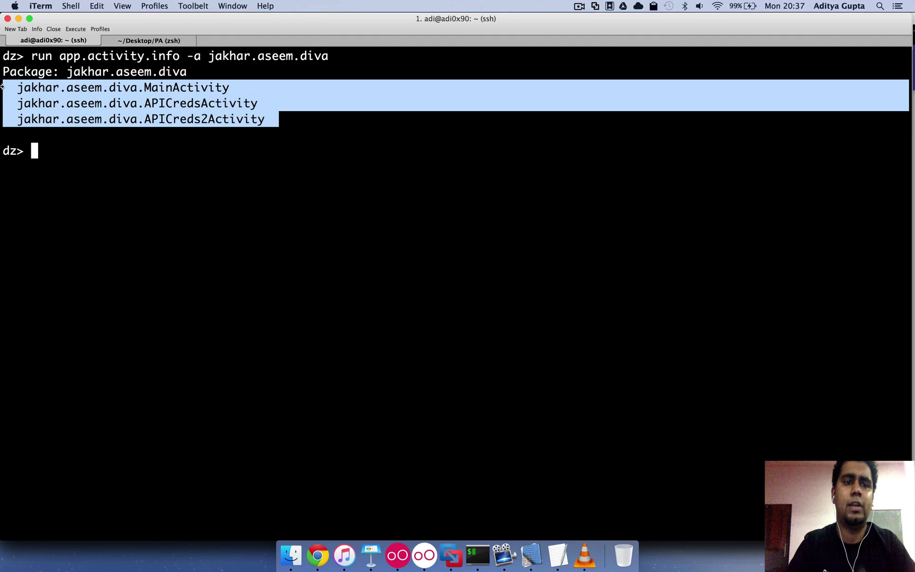
double_click(170, 90)
triple_click(184, 103)
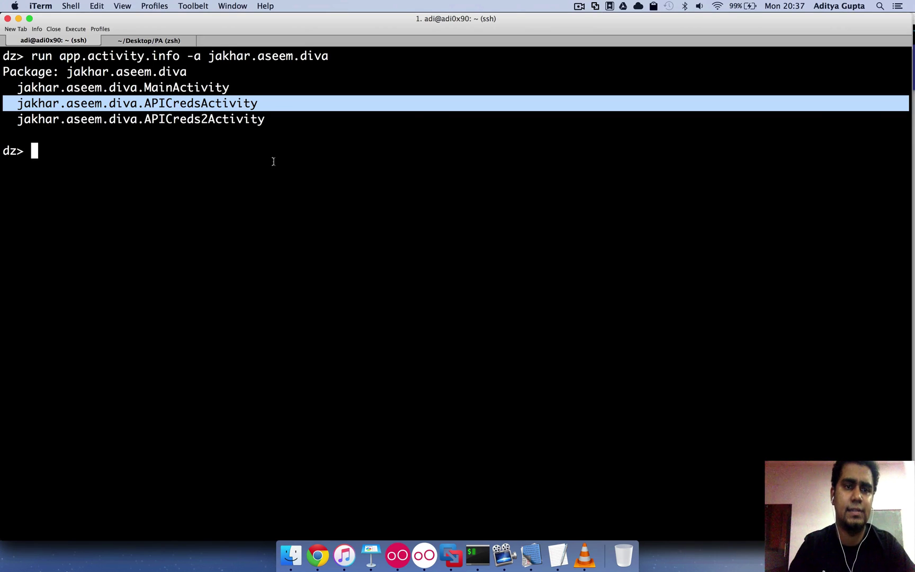
double_click(155, 118)
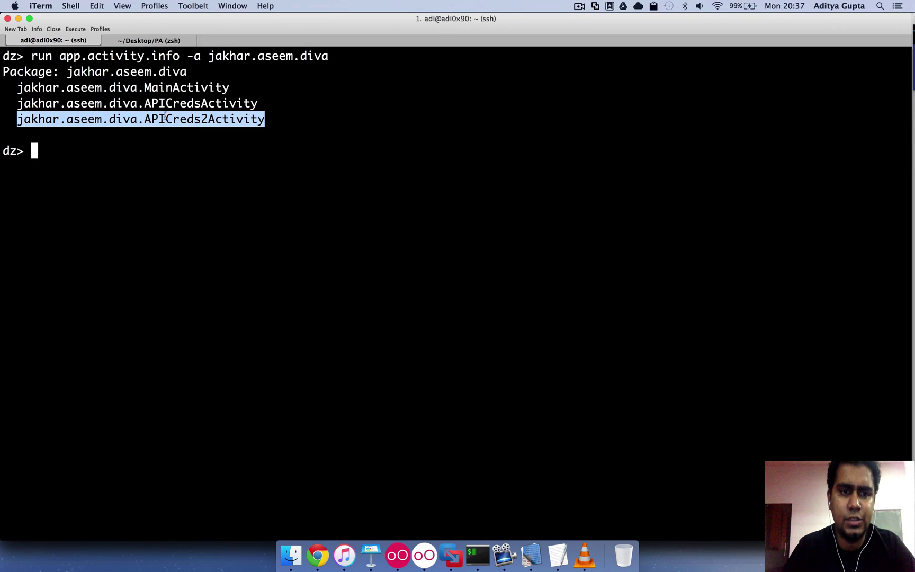
click(113, 157)
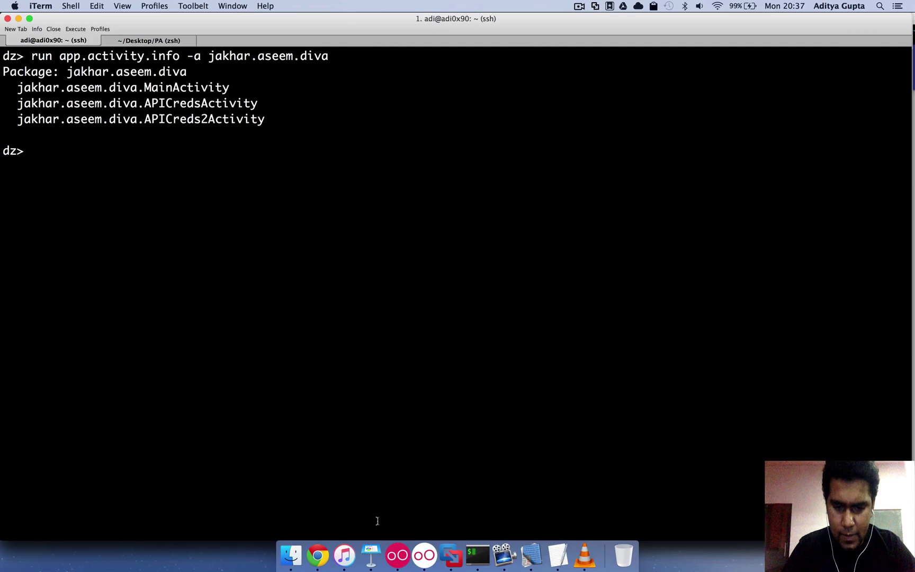
On Keynote slide 24, highlight .APICreds2Activity and chk_pin in the app.activity.start command.
click(371, 555)
click(50, 230)
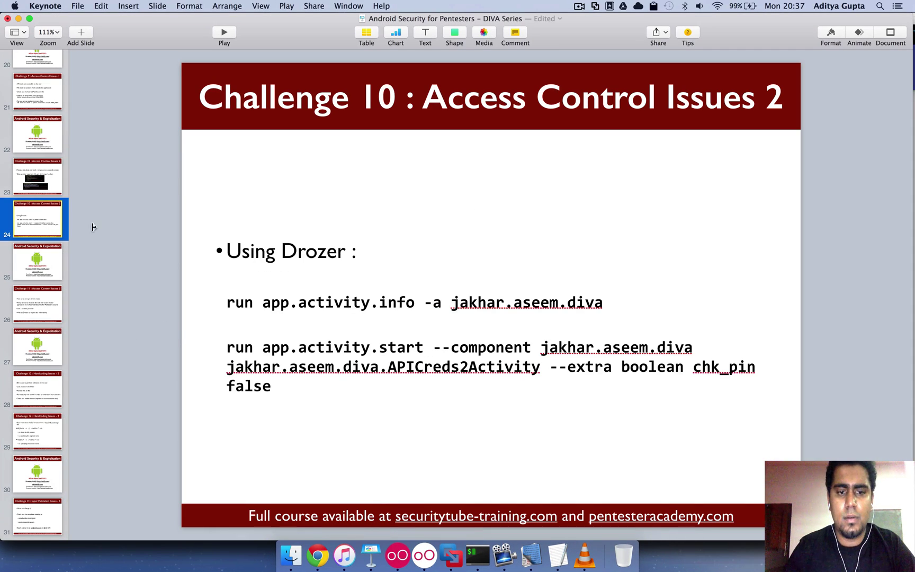
double_click(411, 357)
key(super+a)
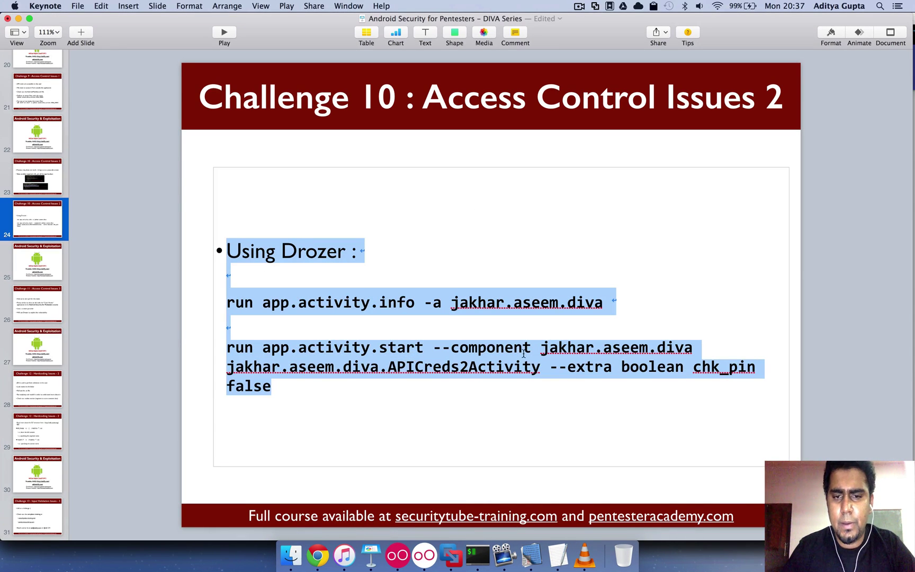
click(430, 348)
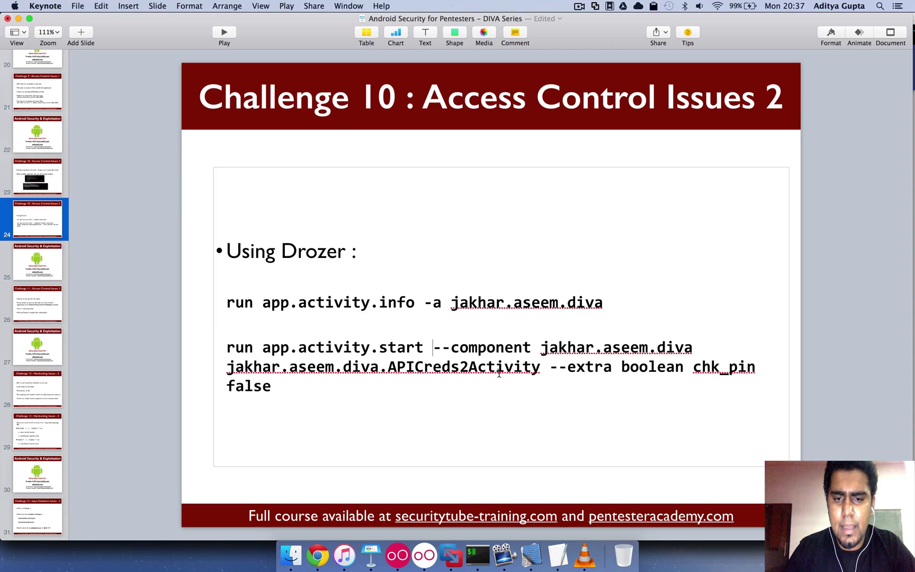
drag(542, 367, 370, 360)
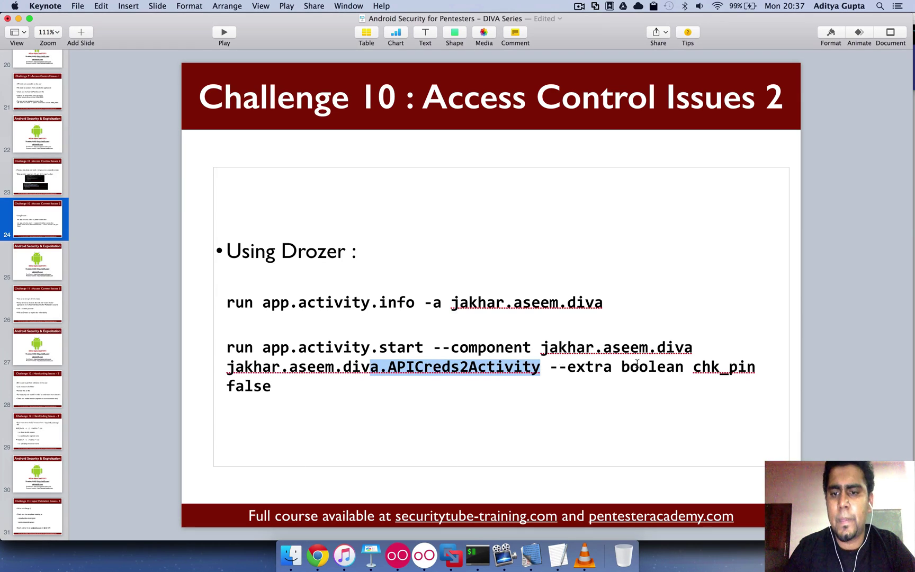
drag(693, 367, 756, 367)
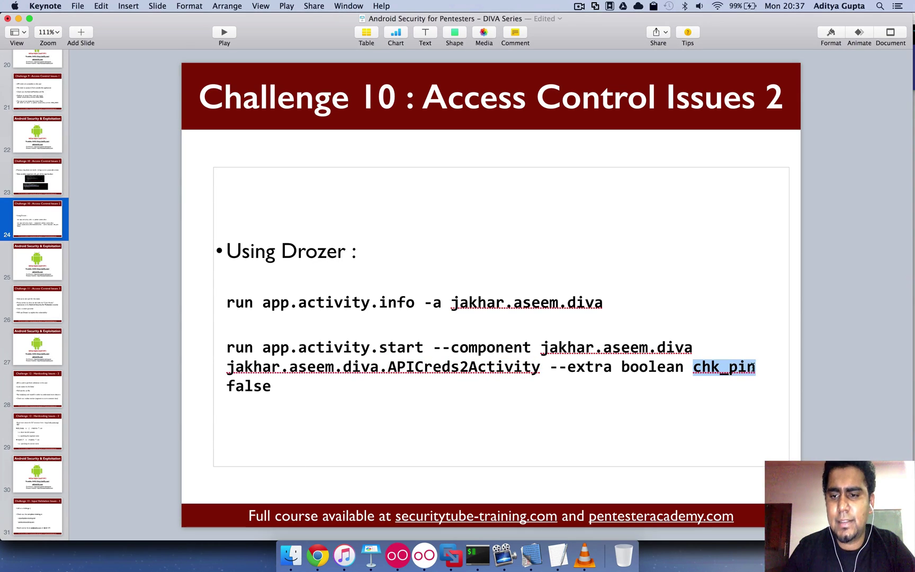
click(53, 185)
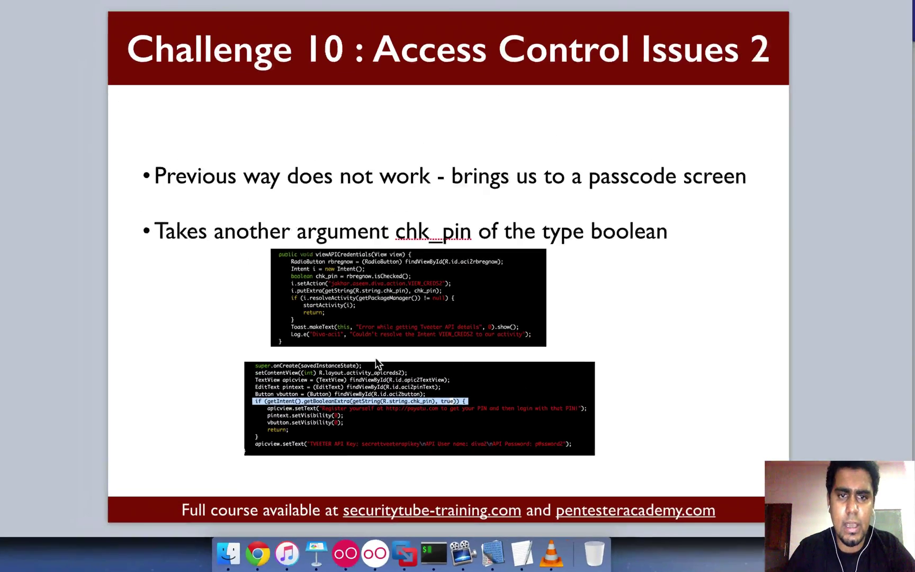
Paste the APICreds2Activity name into the app.activity.start --component argument.
key(super+Tab)
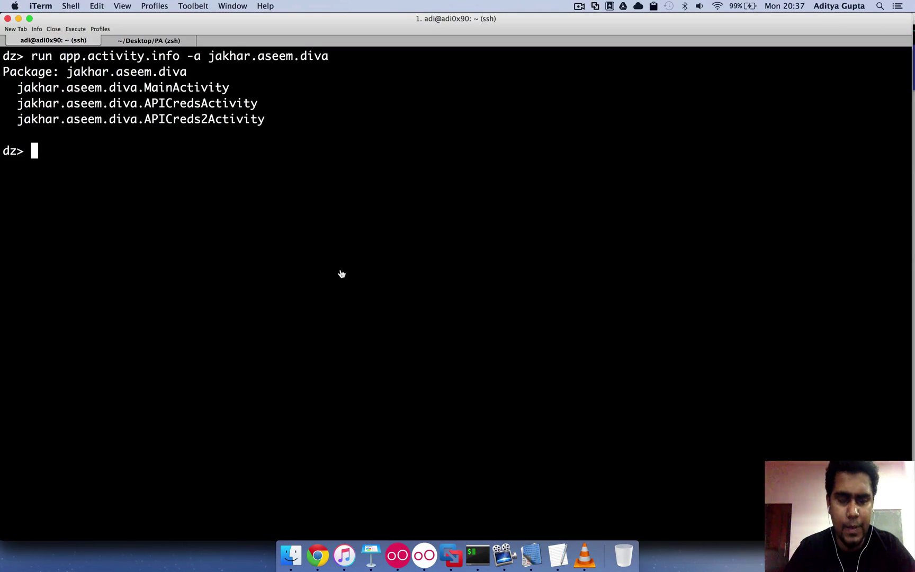
key(super+Tab)
key(super+Tab)
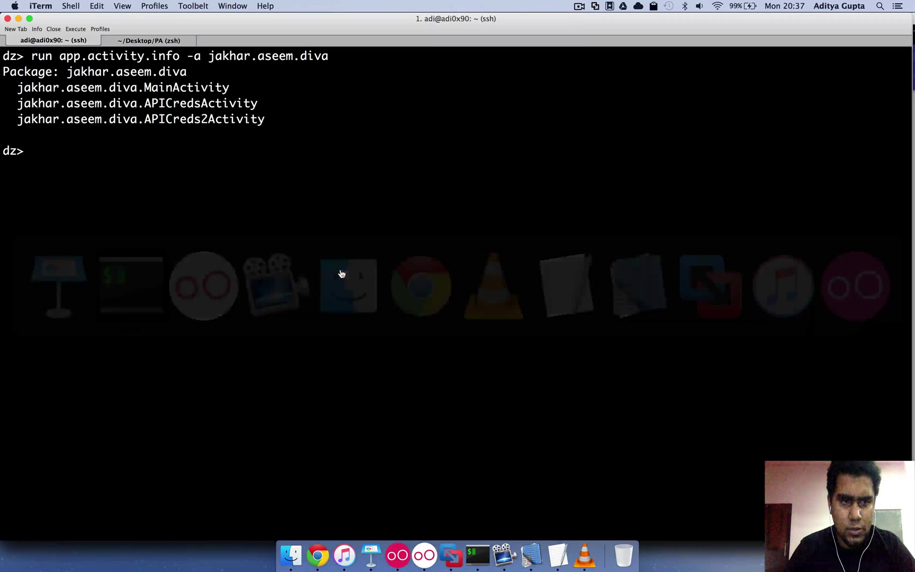
text(run app.)
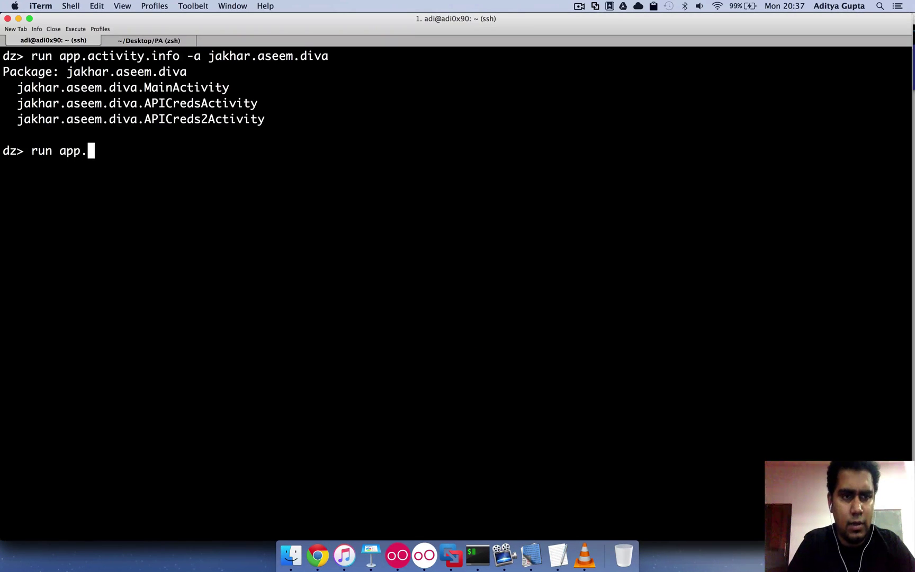
text(activity.start )
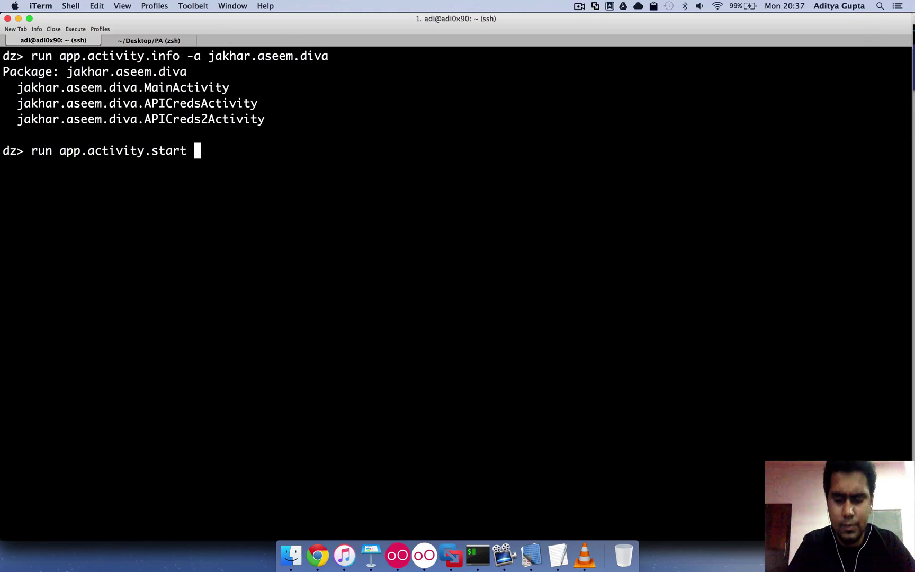
text(--component)
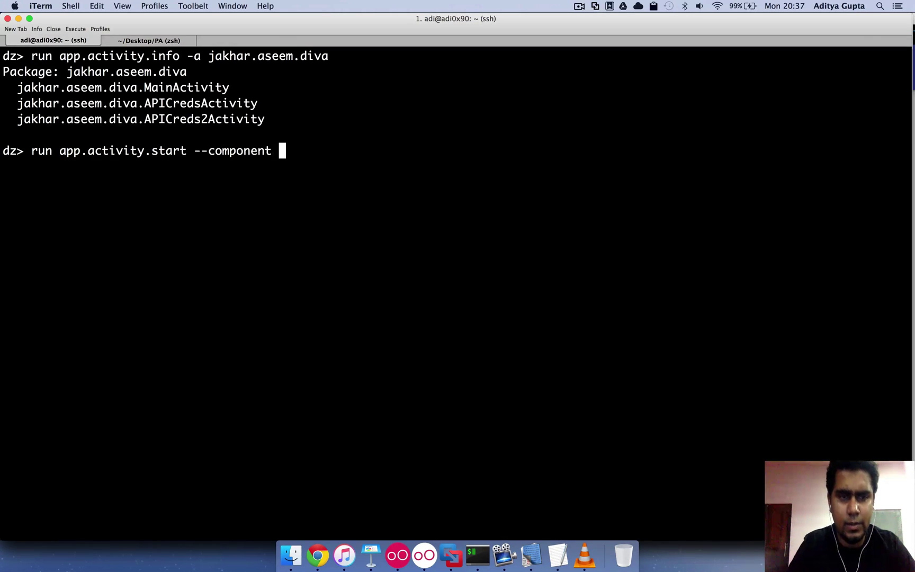
key(super+Tab)
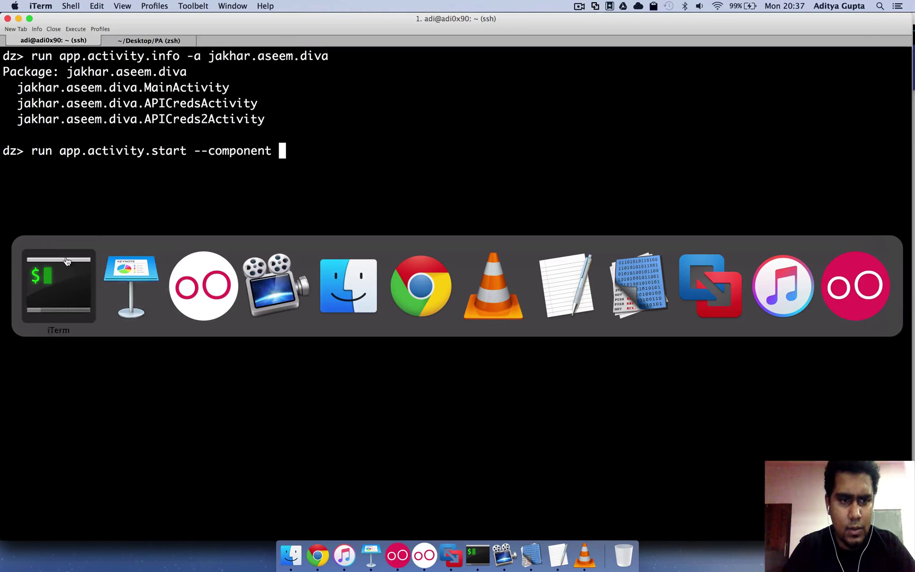
double_click(158, 118)
key(super+c)
key(super+v)
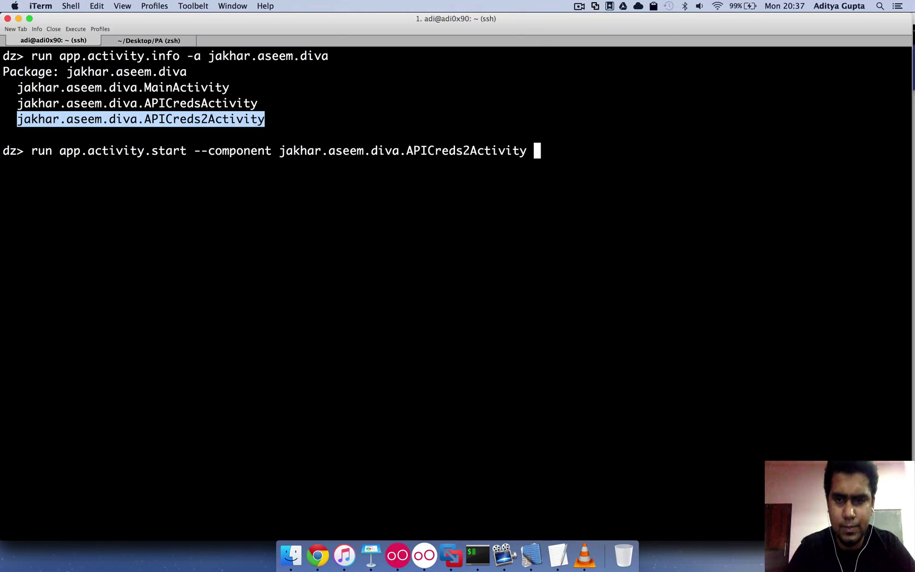
key(Left)
key(Left)
key(Left)
key(Left)
key(Left)
key(Left)
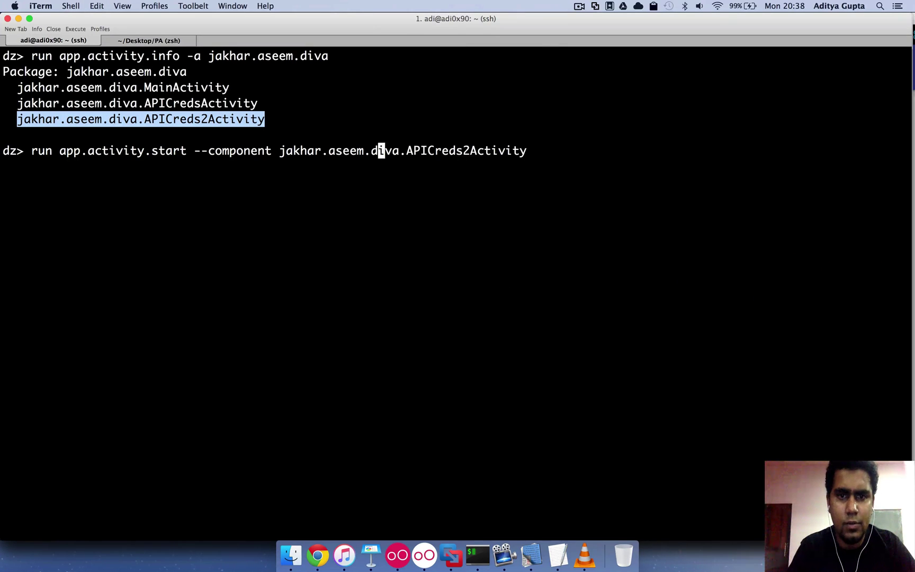
key(Left)
key(Left)
key(Left)
key(Left)
text(jakhar.)
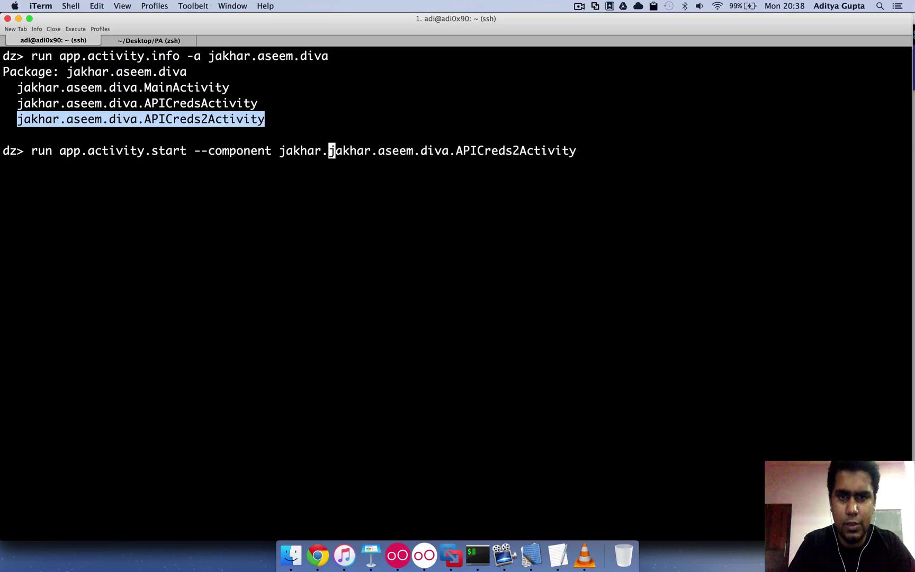
text(aseem.diva)
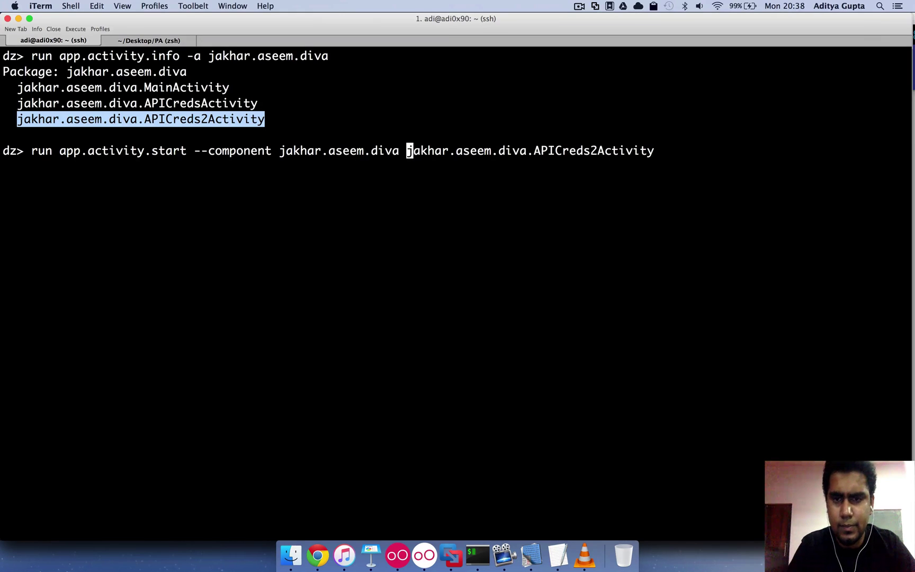
key(Right)
key(Right)
key(Right)
key(Right)
key(Right)
key(Right)
key(Right)
key(Right)
key(Right)
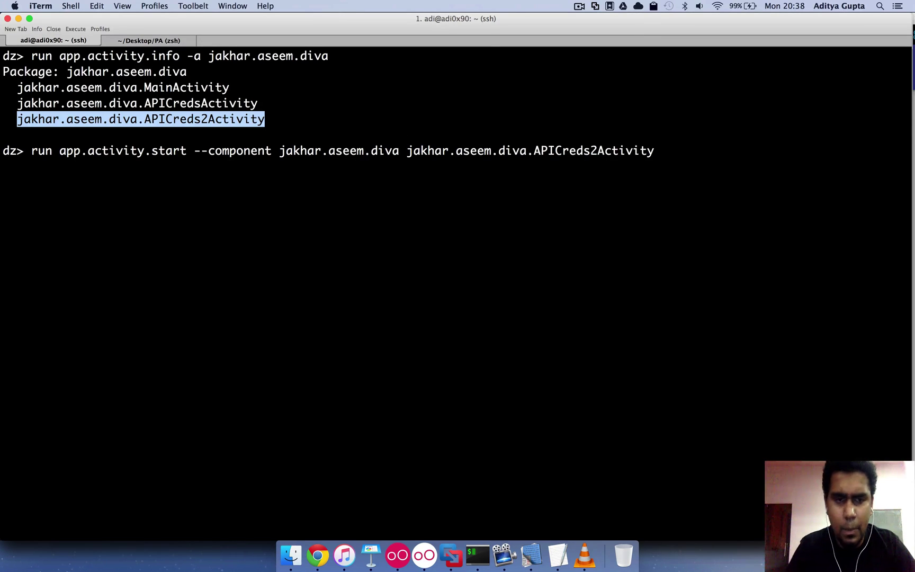
Check the Drozer commands slide, then finish the command with --extra boolean chk_pin false.
key(super+Tab)
key(Tab)
key(super+shift+Tab)
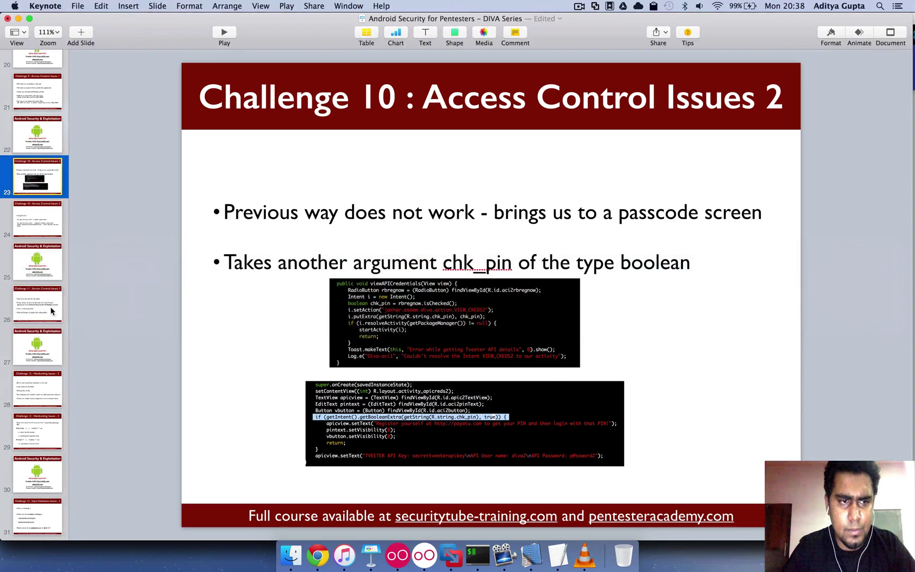
click(34, 227)
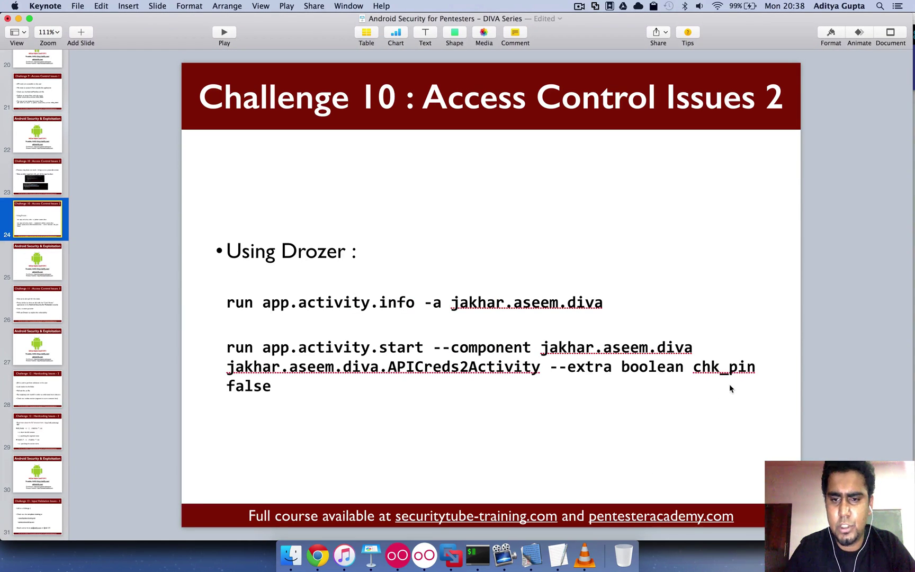
key(super+Tab)
text(-)
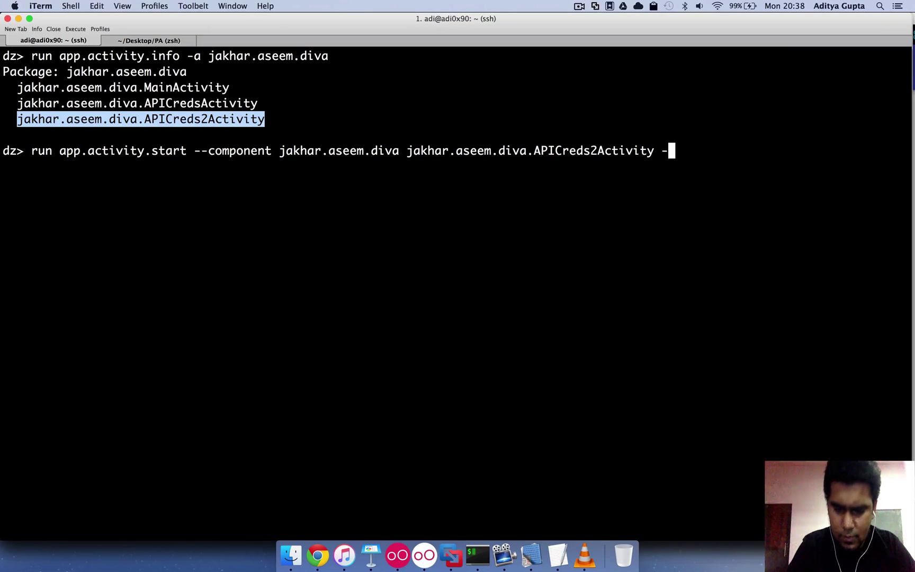
text(-extra boole)
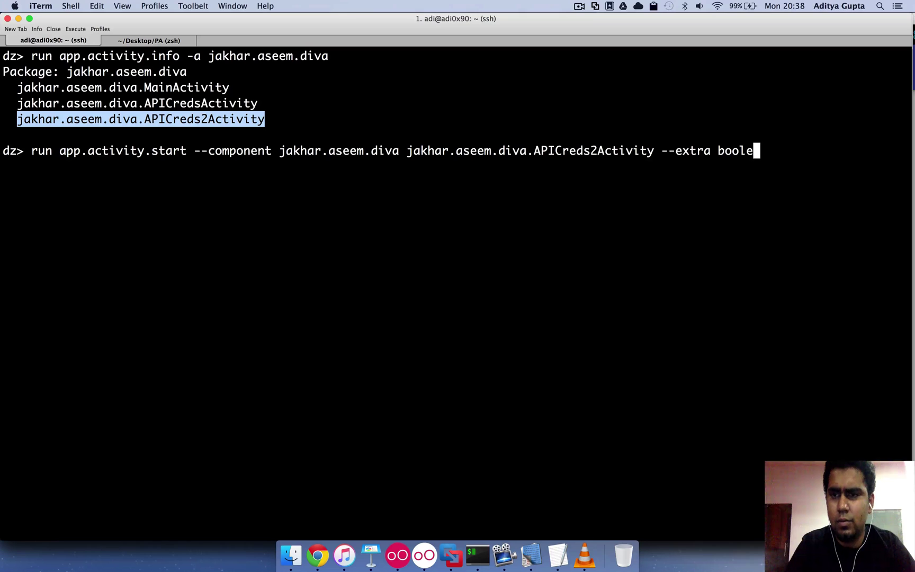
text(an chk_pin )
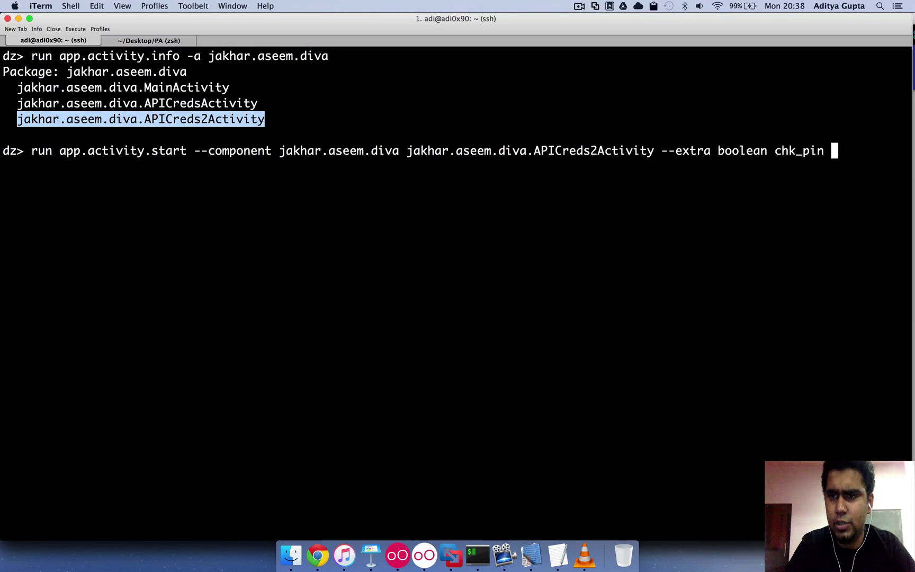
text(false)
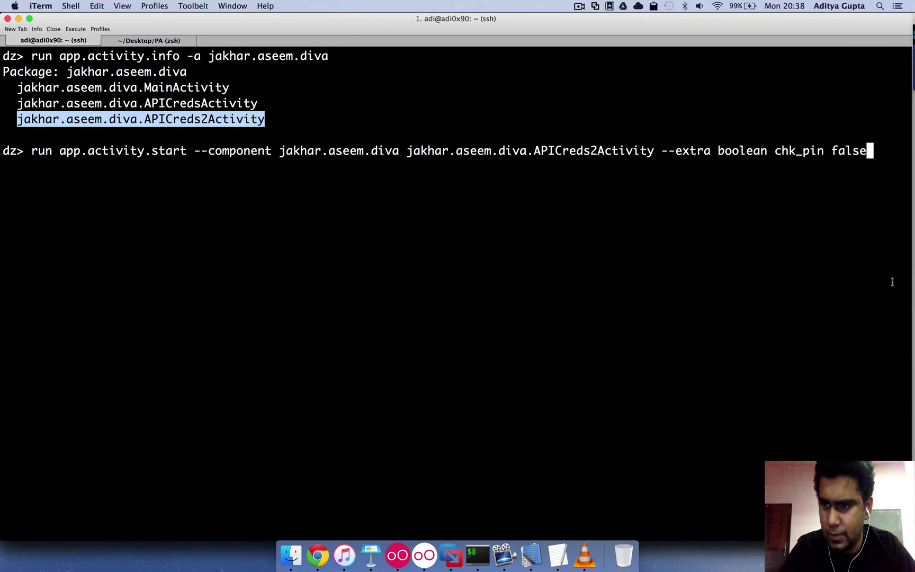
drag(910, 278, 680, 256)
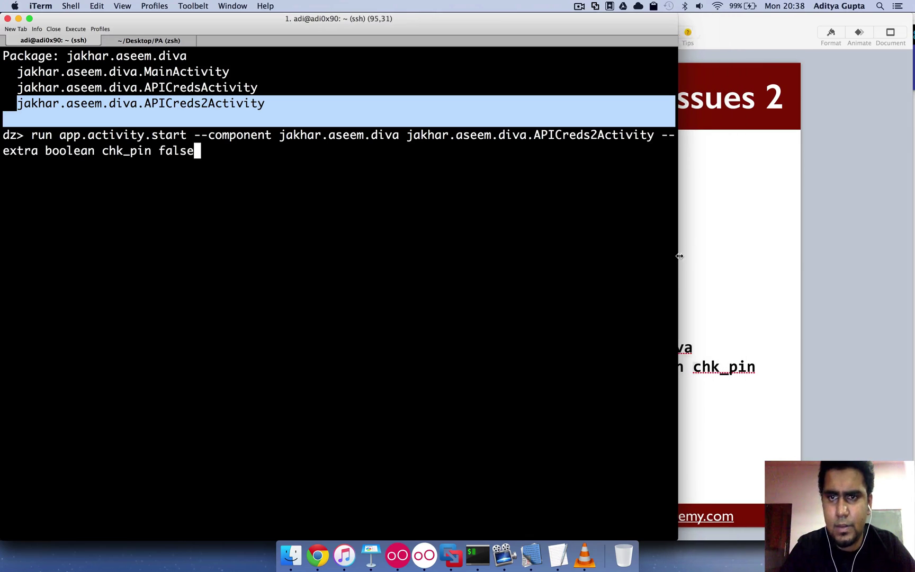
Return the emulator to its home screen and run the app.activity.start command.
key(super+Tab)
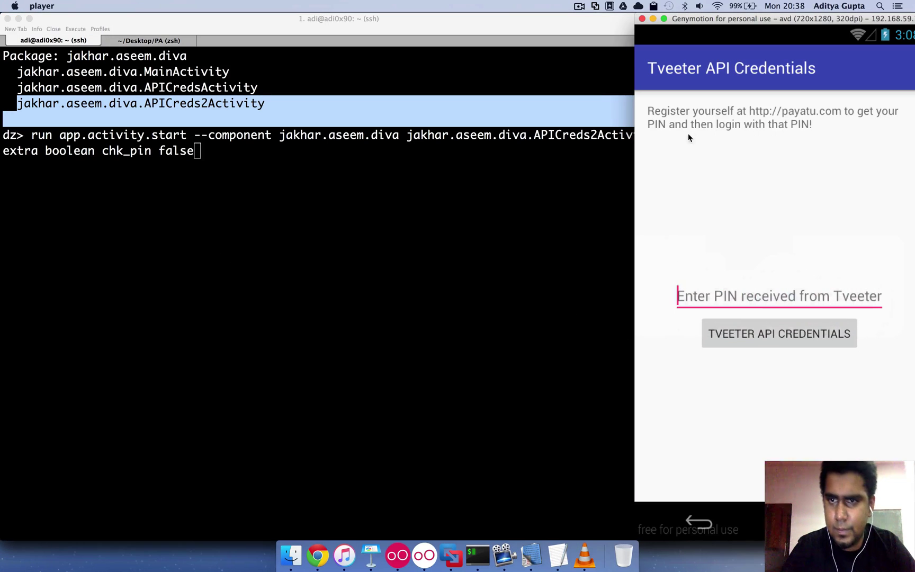
key(Escape)
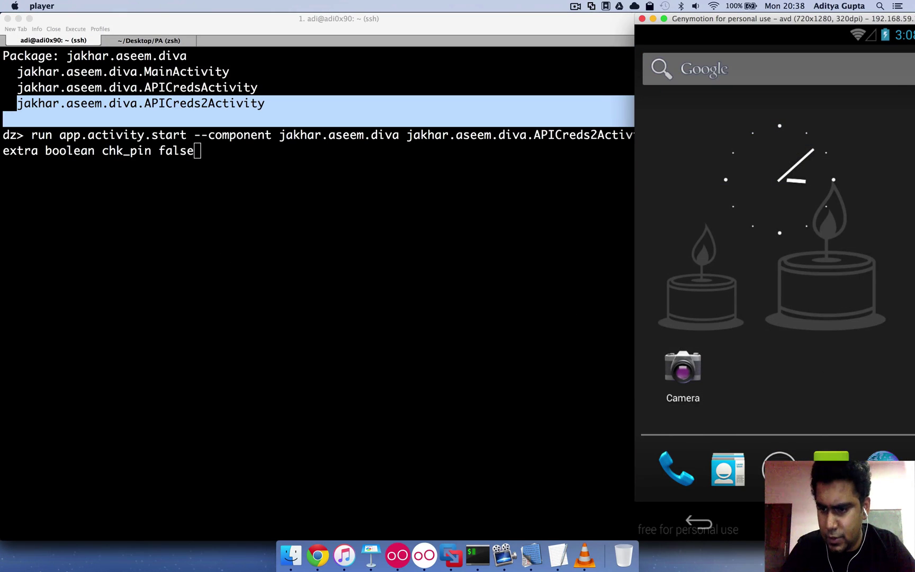
click(858, 522)
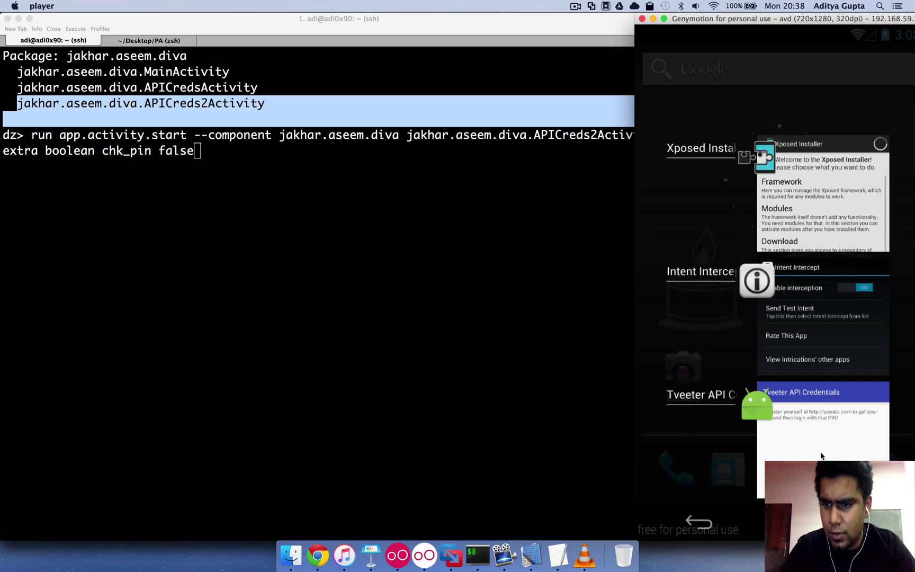
scroll(686, 442, up, 1)
click(686, 441)
click(390, 293)
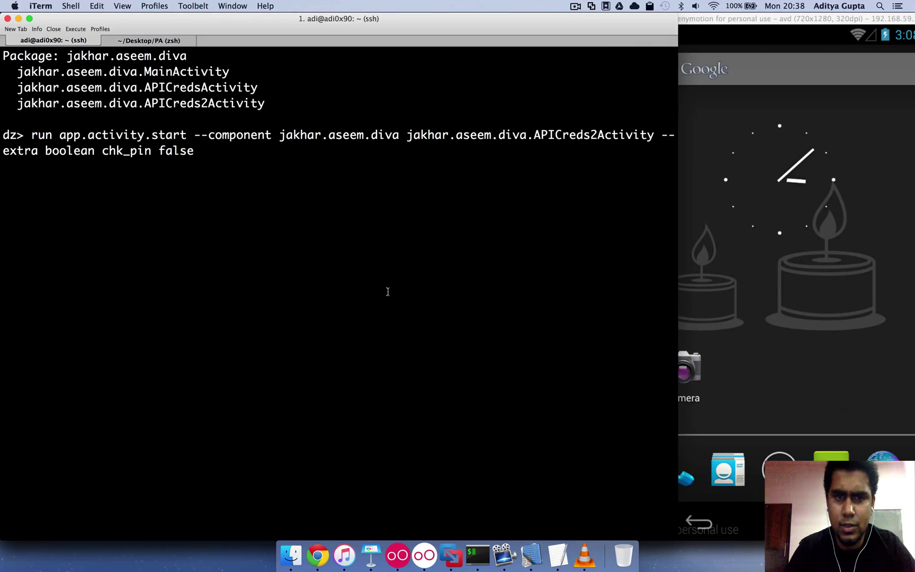
key(Return)
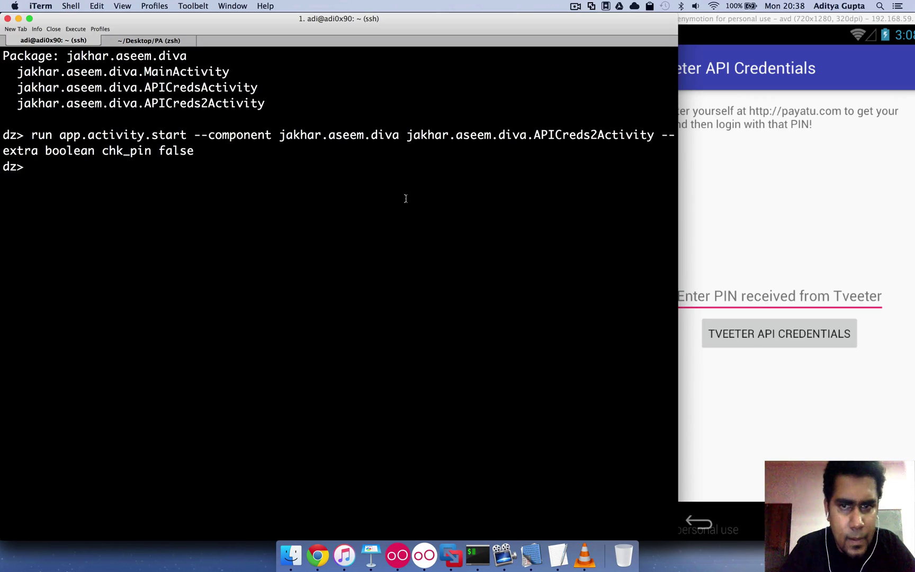
drag(678, 104, 914, 105)
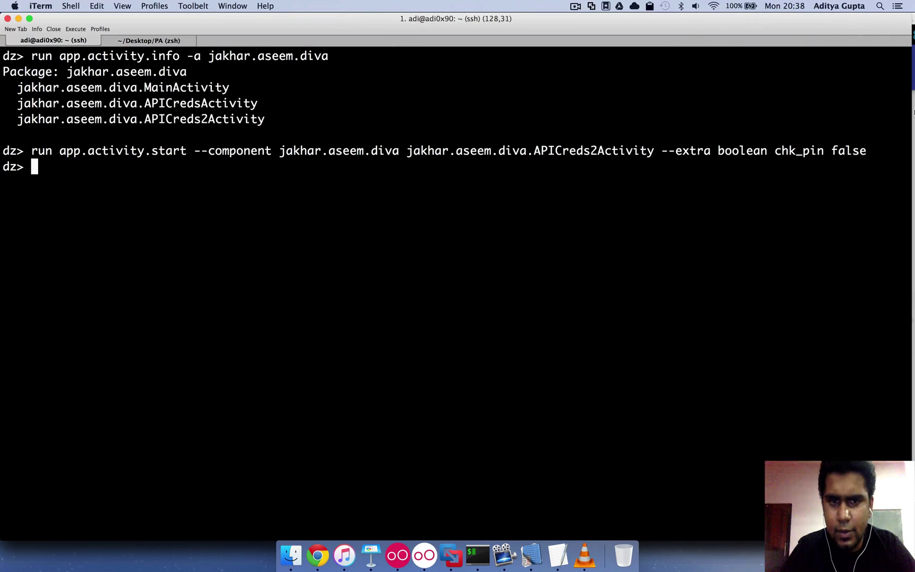
Rerun the APICreds2Activity start command and check the emulator's Tveeter credentials screen.
key(super+Tab)
key(super+Tab)
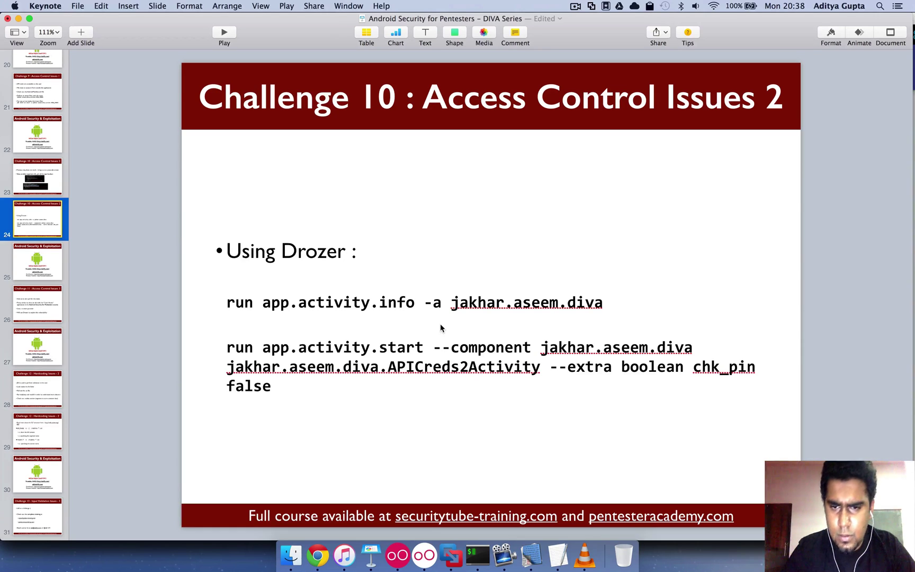
key(super+Tab)
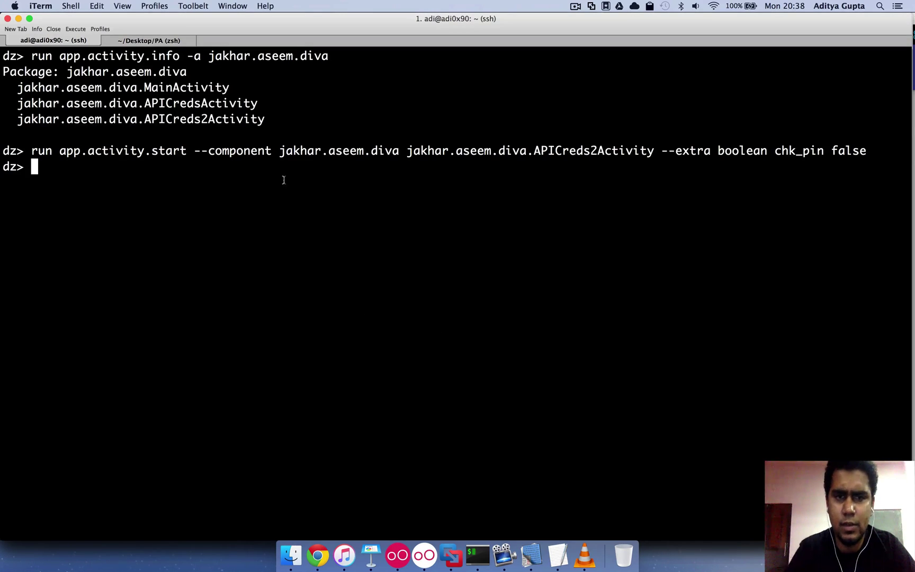
key(Up)
key(Return)
key(super+Tab)
key(super+Tab)
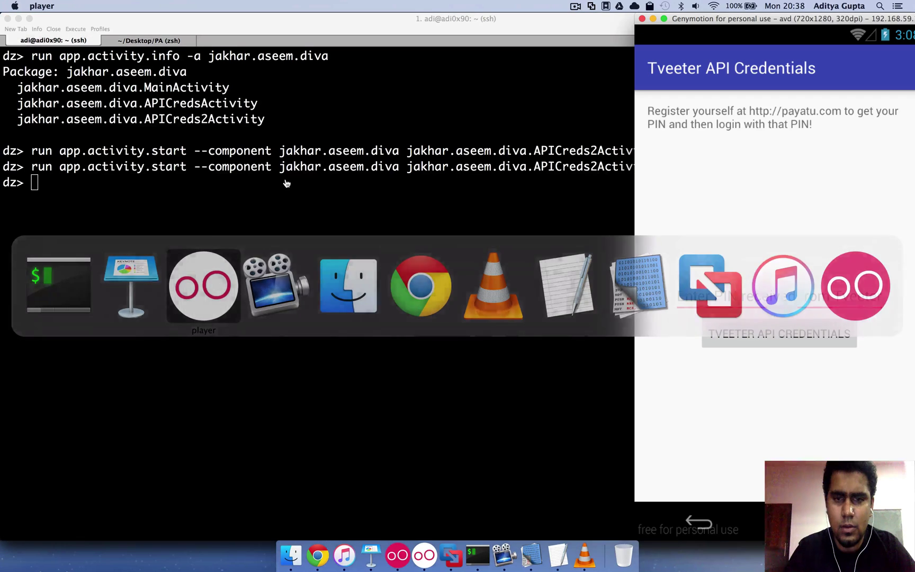
click(546, 292)
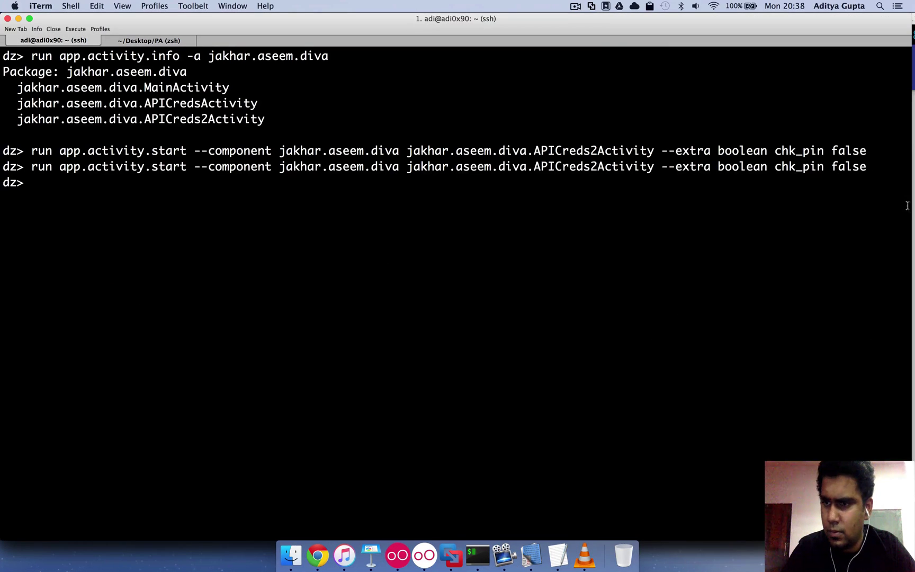
drag(912, 206, 627, 204)
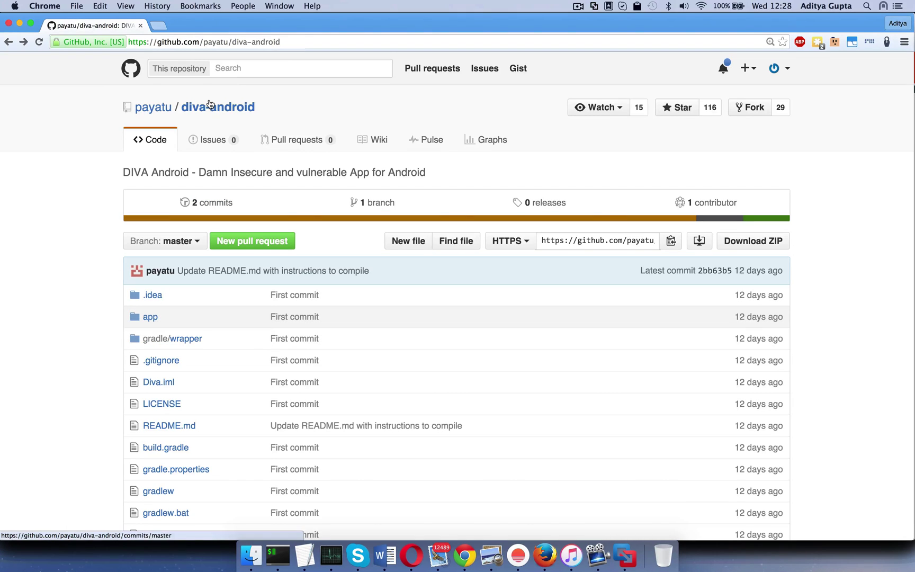
Browse the diva-android repository down to app/src/main/res/values.
click(305, 44)
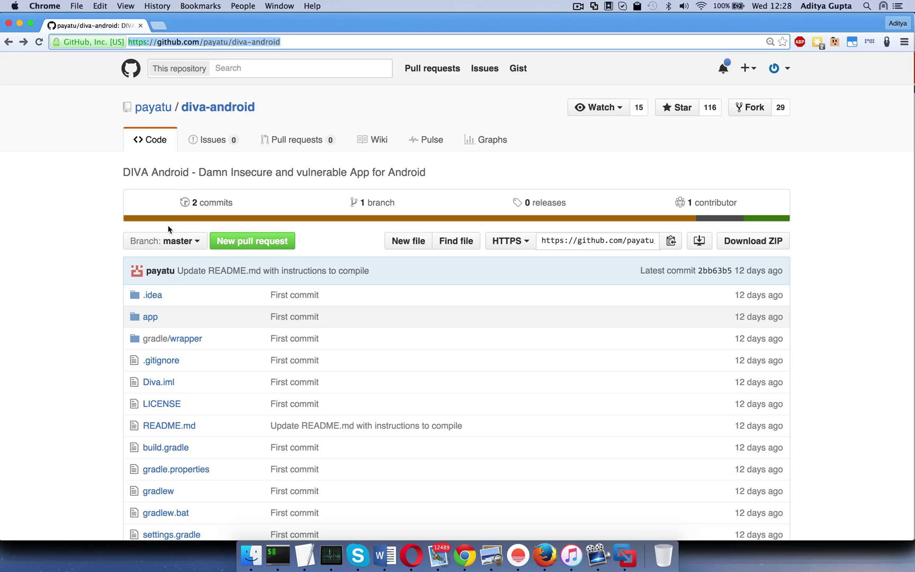
click(151, 323)
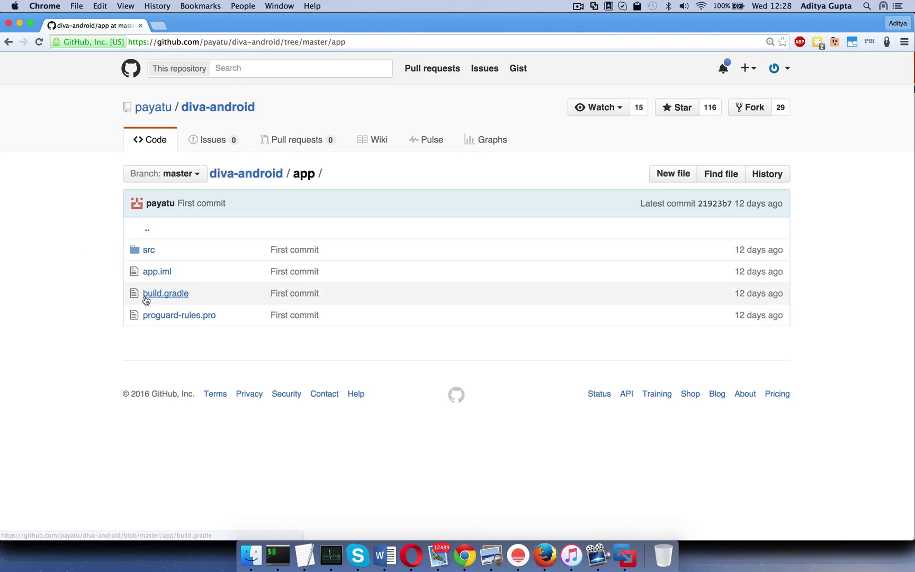
click(149, 250)
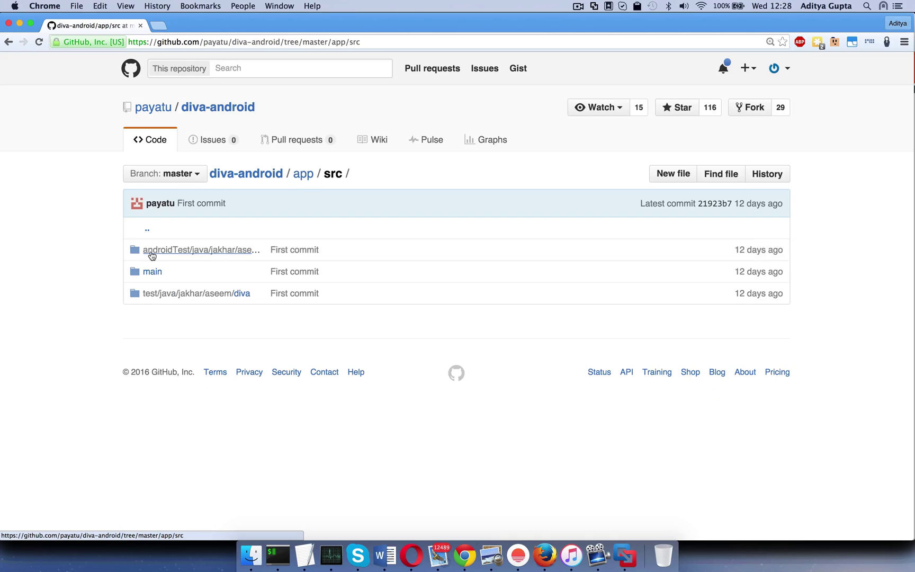
click(151, 270)
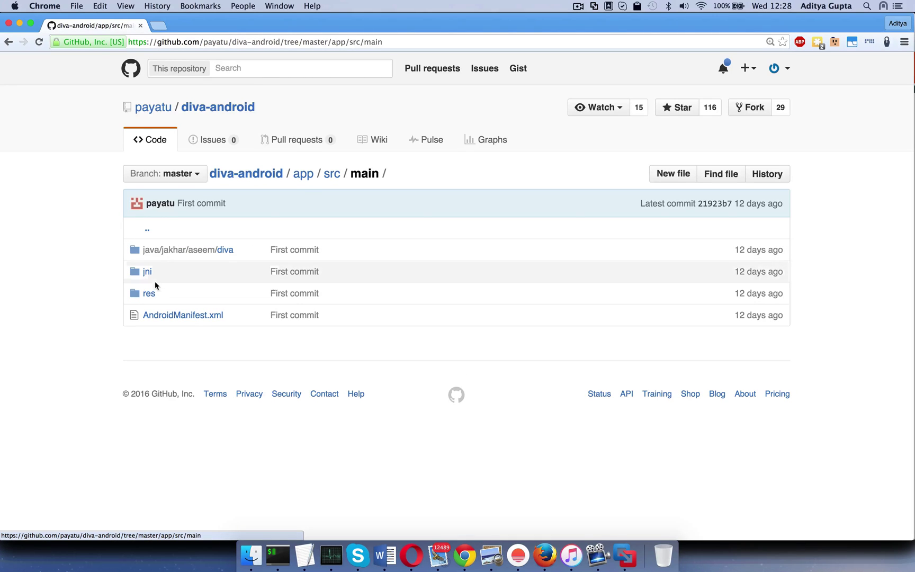
click(151, 293)
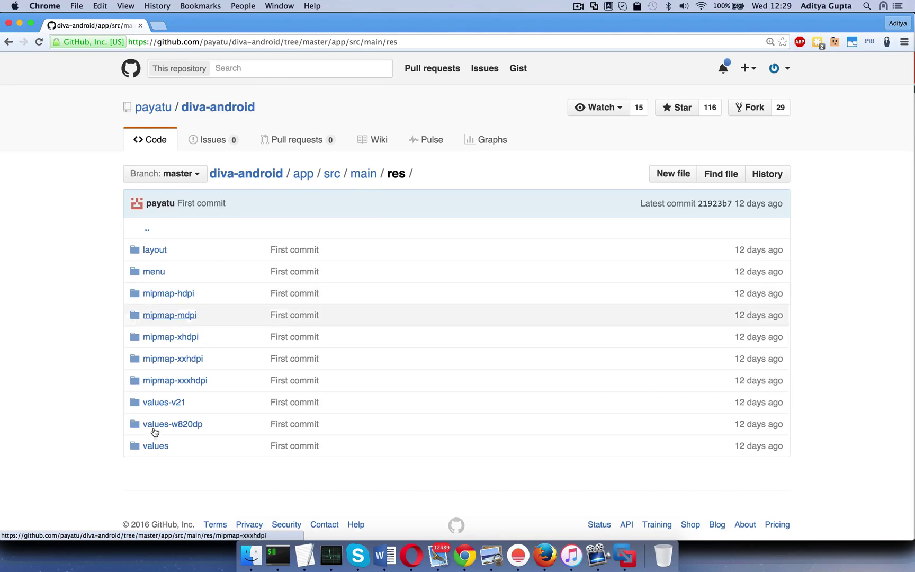
click(161, 449)
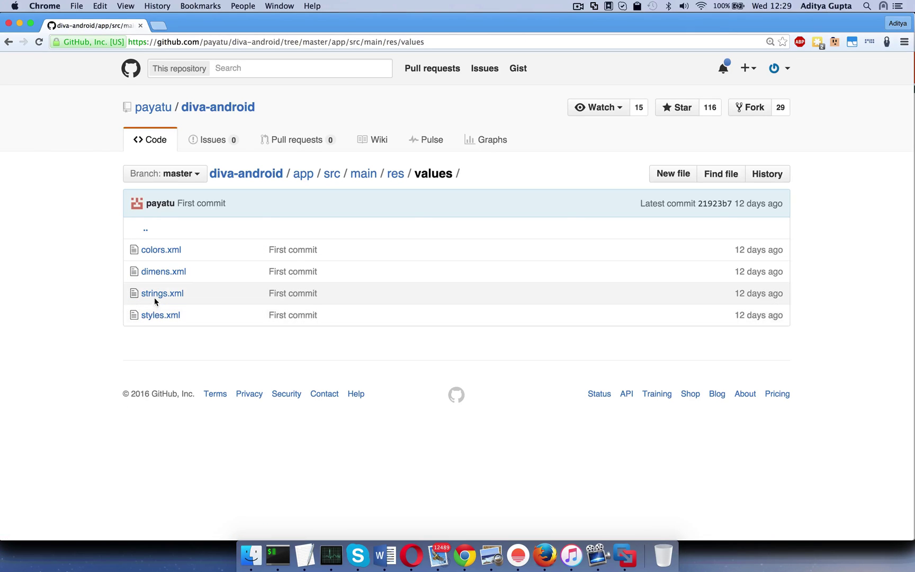
Open strings.xml to view the app's string resources, including chk_pin.
click(172, 295)
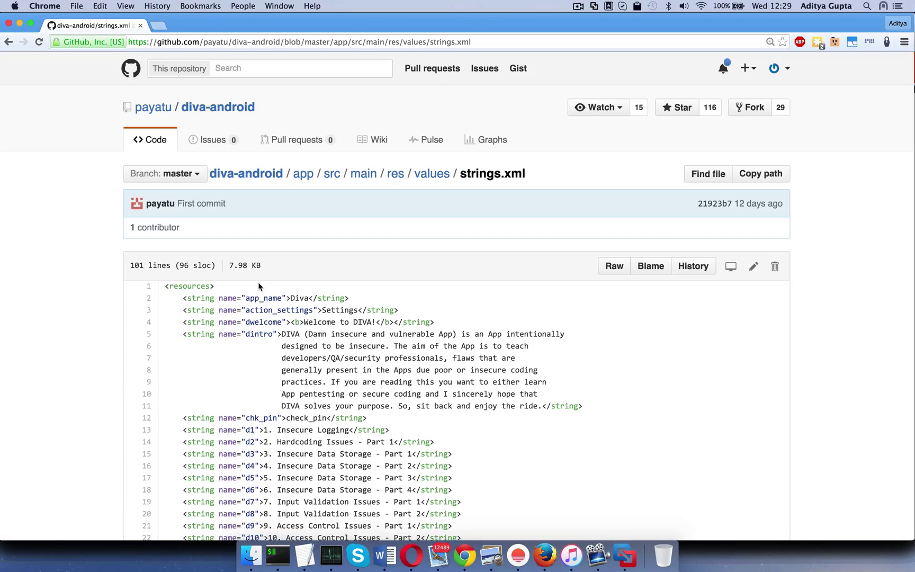
scroll(257, 281, down, 2)
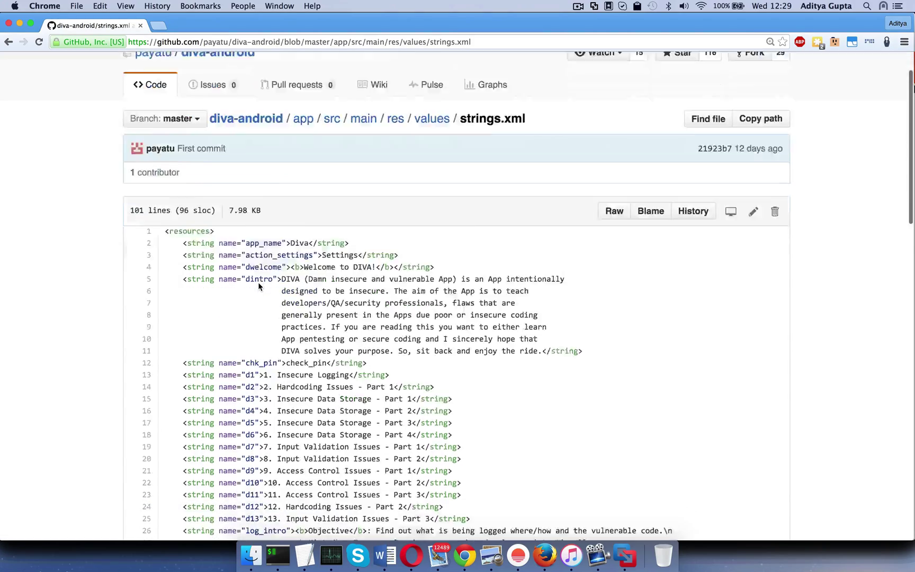